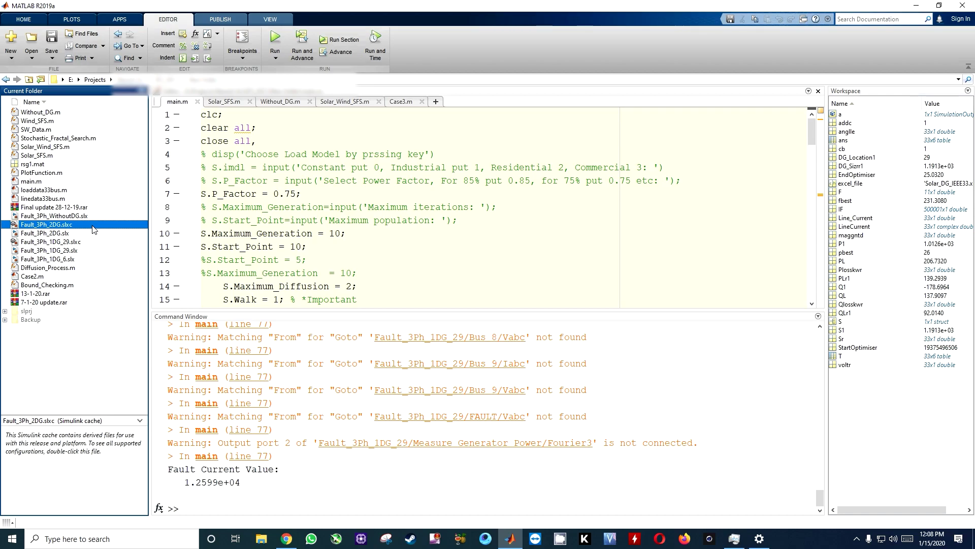
- Delete the Fault_3Ph_2DG.slxc cache file and select Fault_3Ph_WithoutDG.slx in Current Folder
key("Delete")
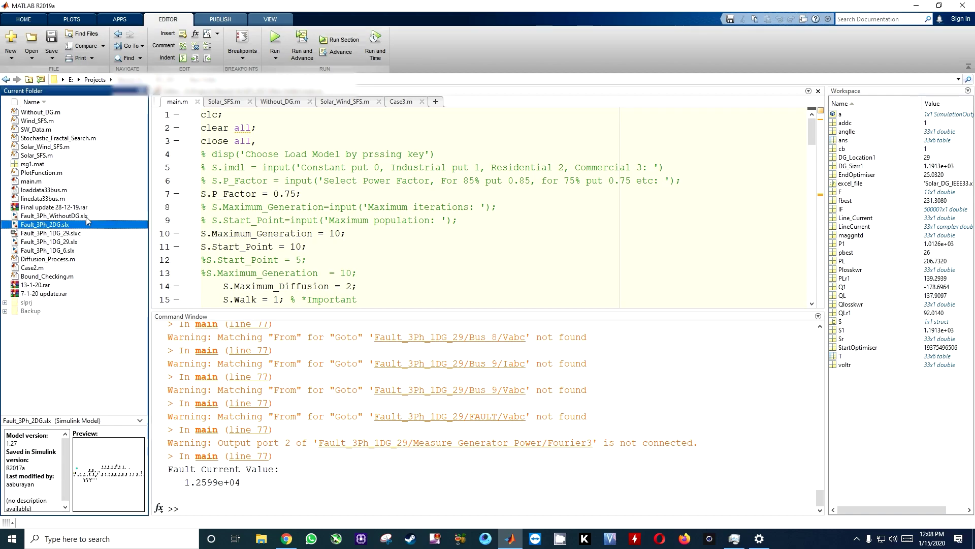
left_click(84, 215)
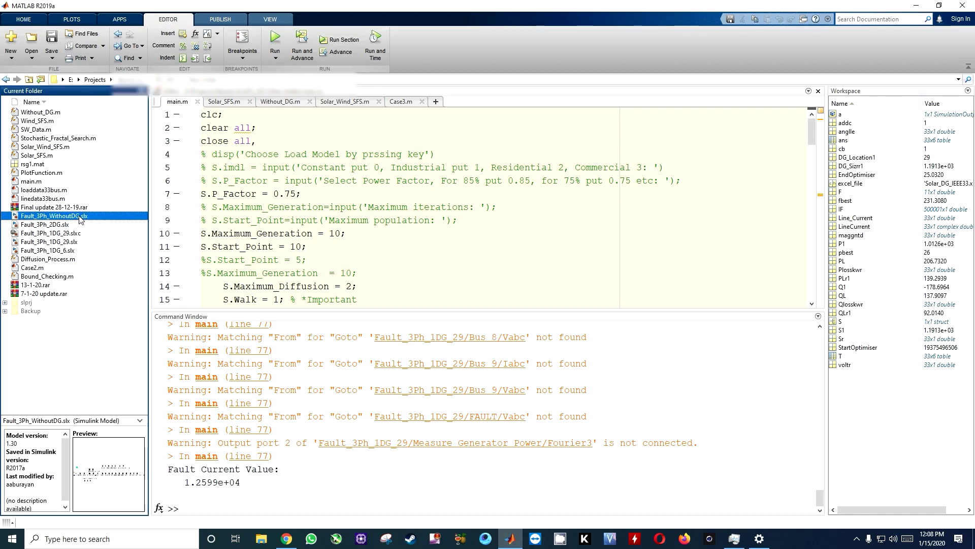
right_click(80, 219)
key("Escape")
- Check the WithoutDG model's fault-current display reading 7917, then close the model window
left_click(518, 541)
left_click(519, 543)
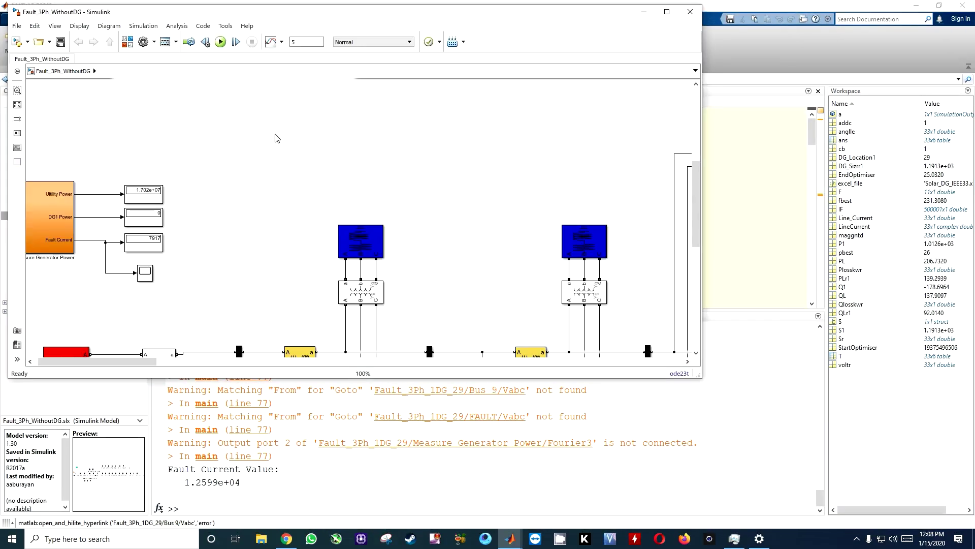
left_click(159, 249)
left_click(618, 72)
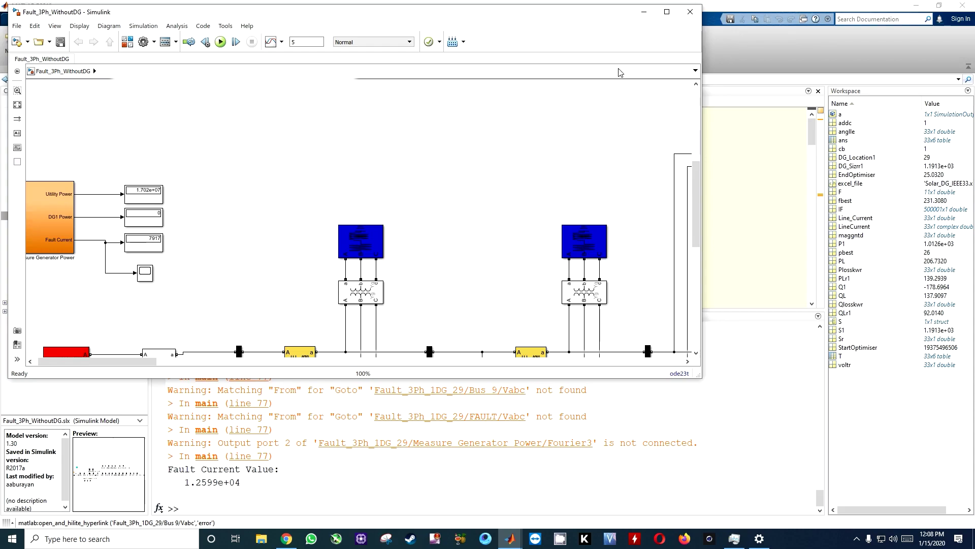
left_click(691, 18)
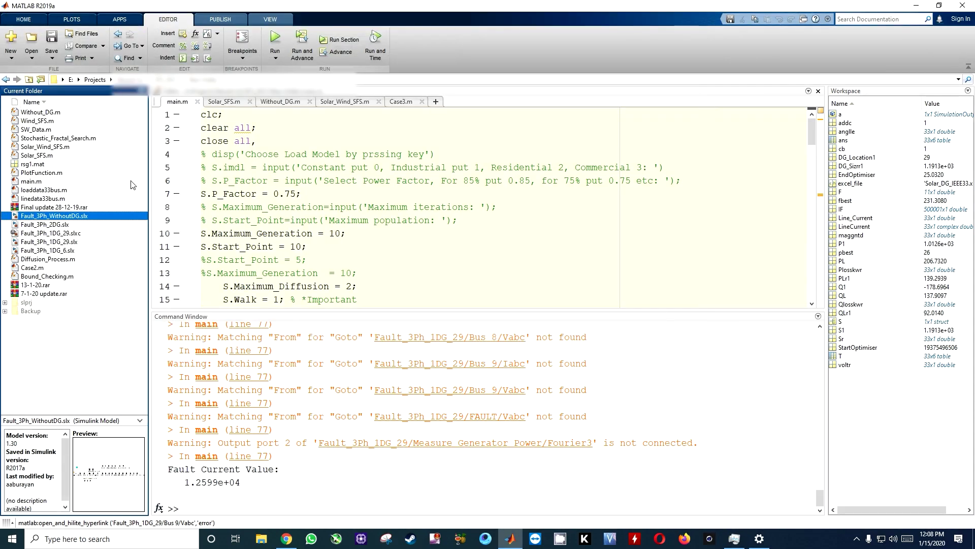
- Reopen Fault_3Ph_WithoutDG.slx from Current Folder and minimise its window
right_click(88, 218)
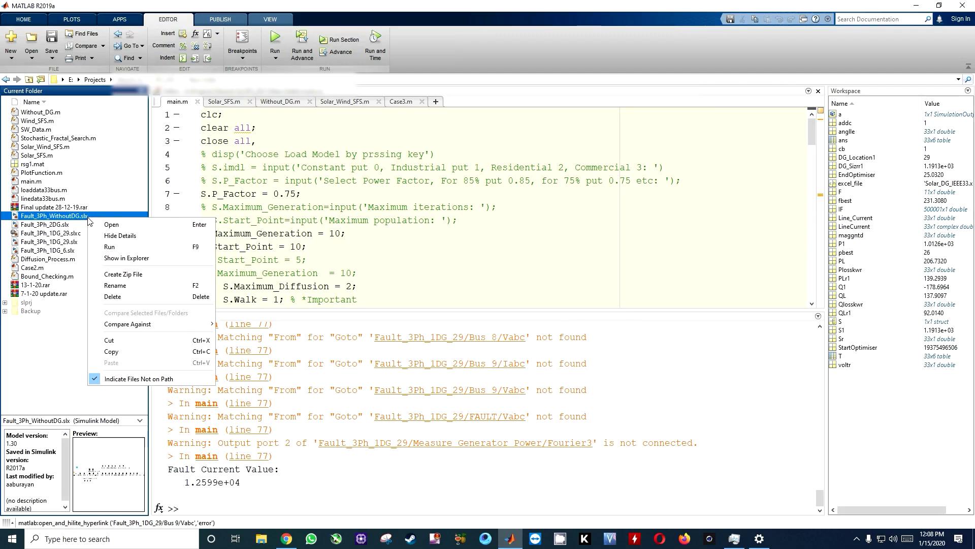
left_click(47, 206)
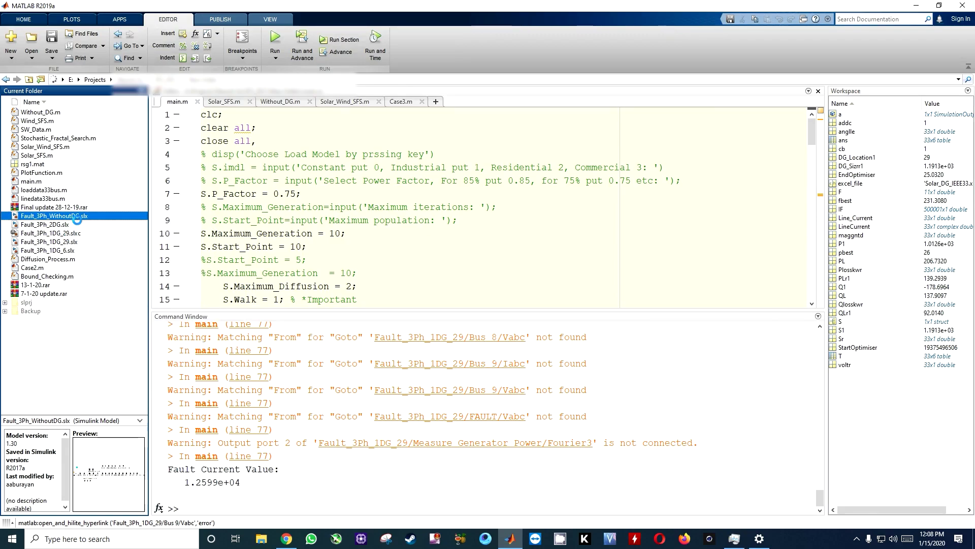
double_click(76, 218)
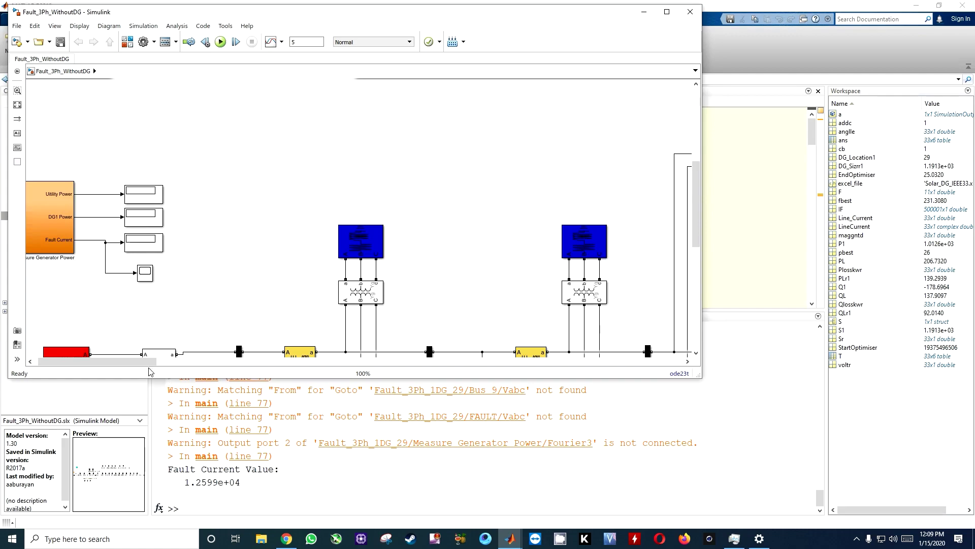
scroll(150, 362, "left", 1)
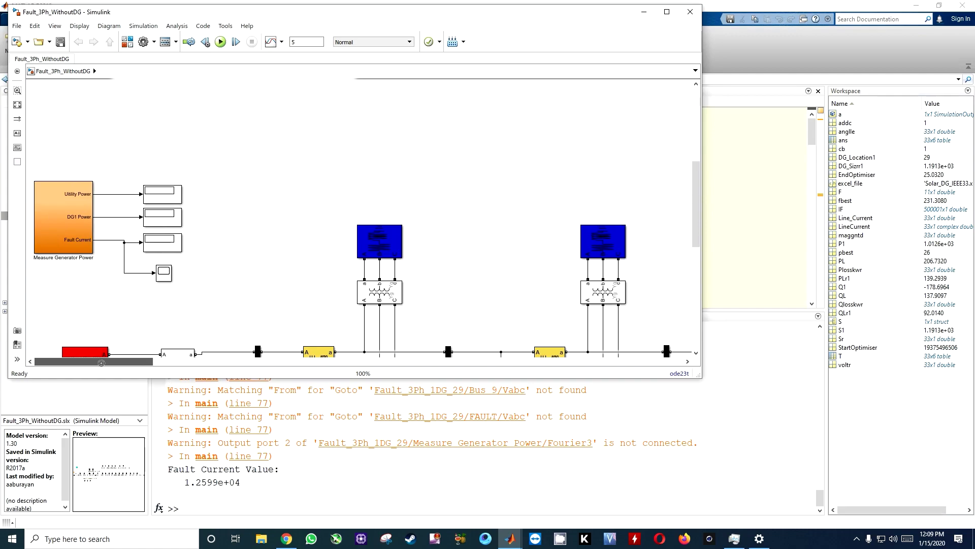
left_click(643, 12)
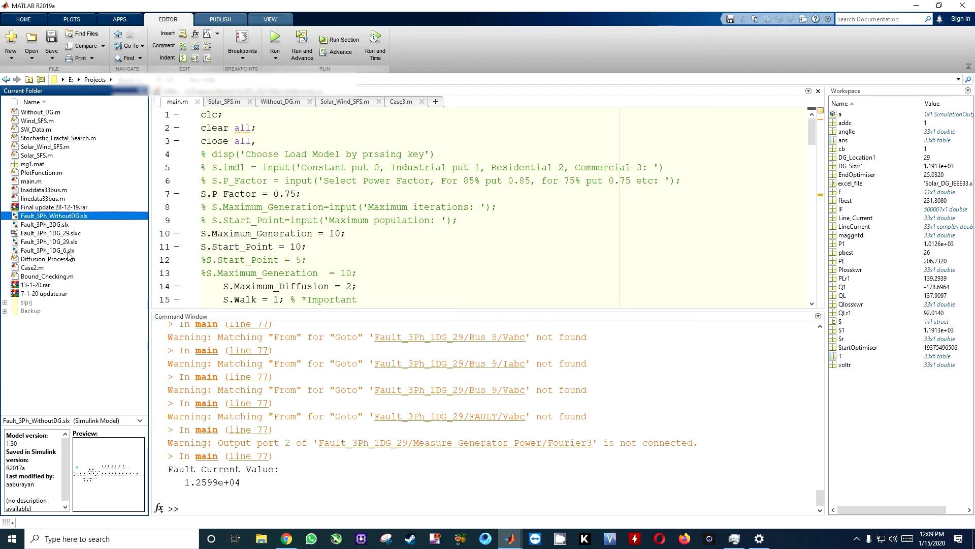
- Delete Fault_3Ph_1DG_29.slxc and open the Fault_3Ph_1DG_29.slx model
left_click(72, 234)
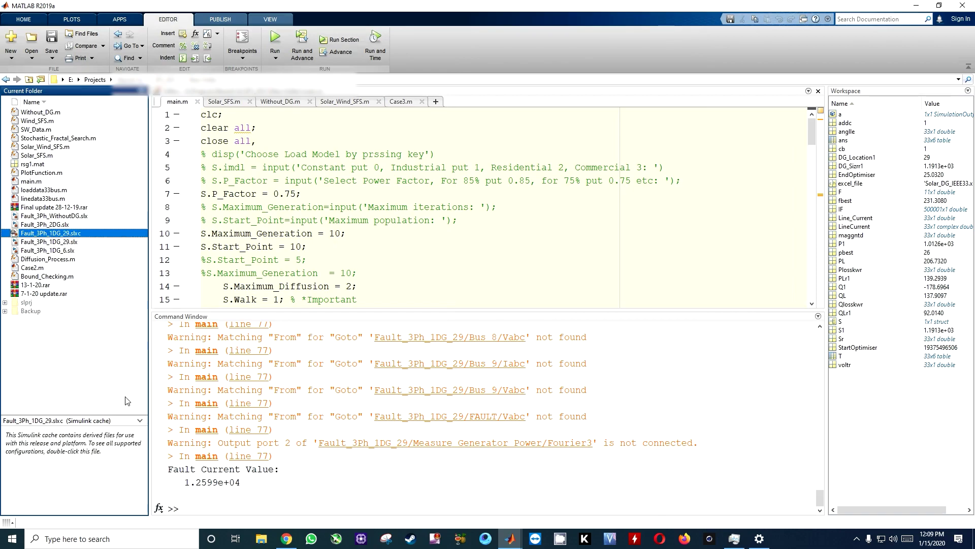
key("Delete")
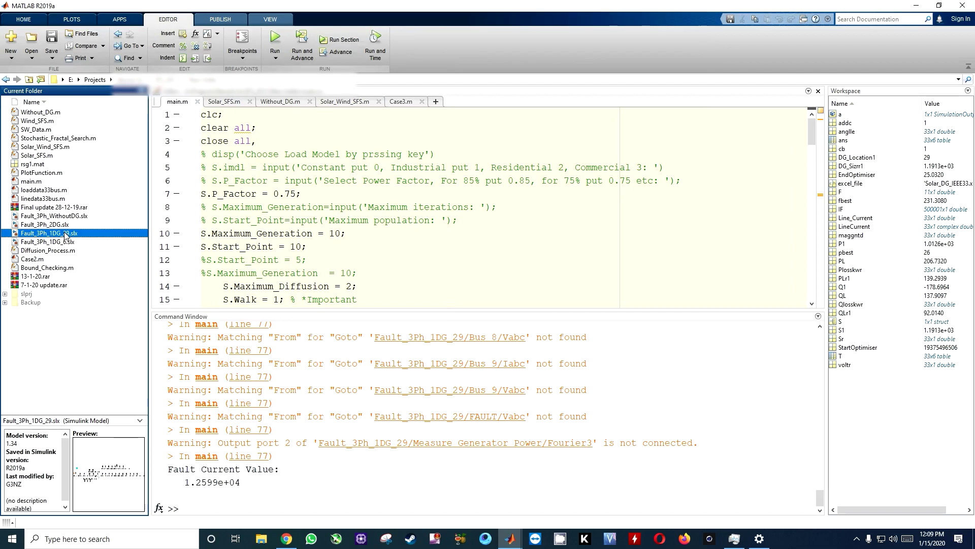
right_click(65, 235)
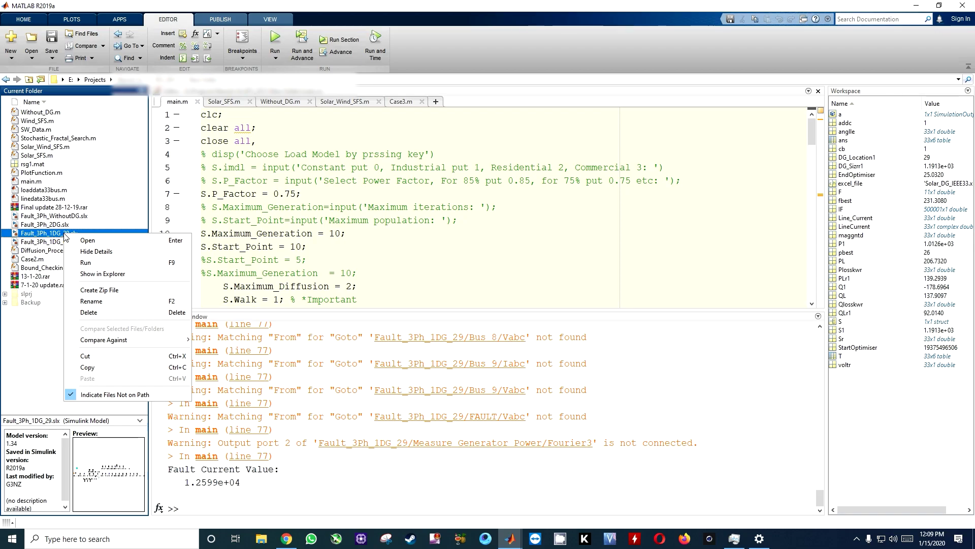
left_click(91, 240)
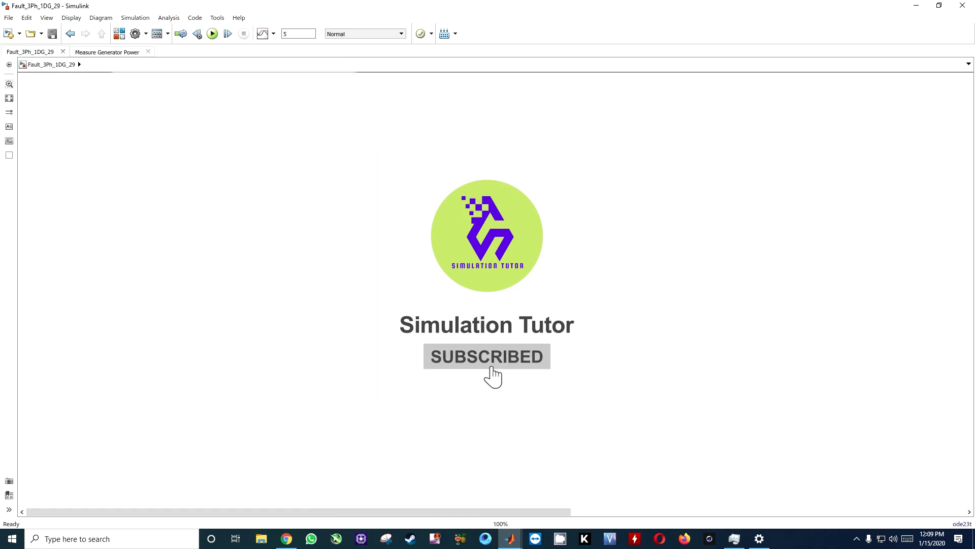
- Zoom in on the DG1 Power display showing 6.881e+06, then close the Fault_3Ph_1DG_29 window
scroll(287, 337, "up", 5)
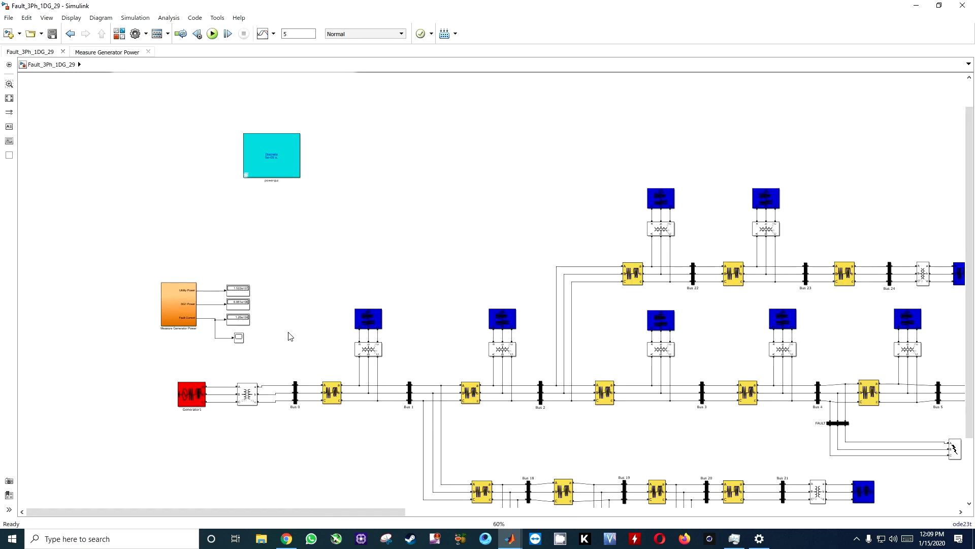
scroll(242, 308, "up", 2)
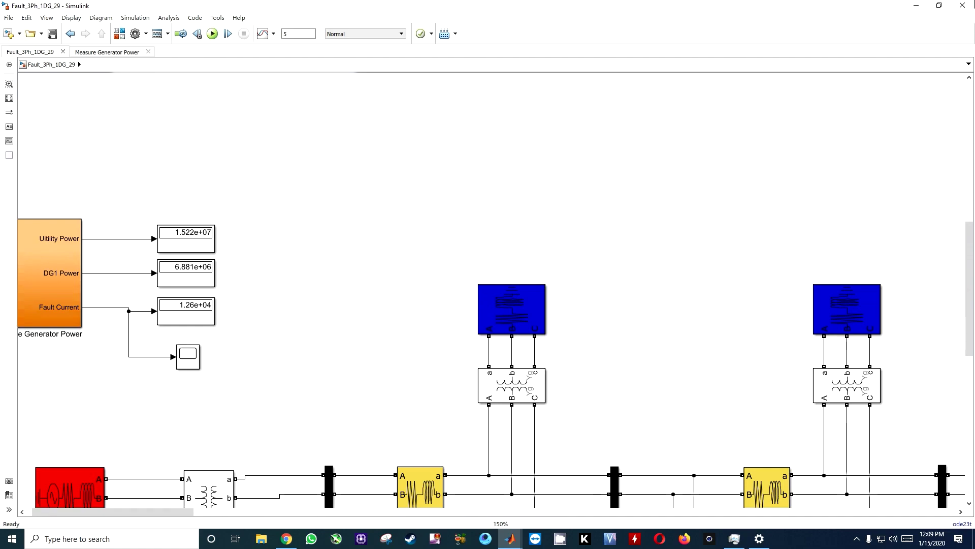
left_click(186, 276)
left_click(217, 334)
left_click(210, 281)
left_click(961, 12)
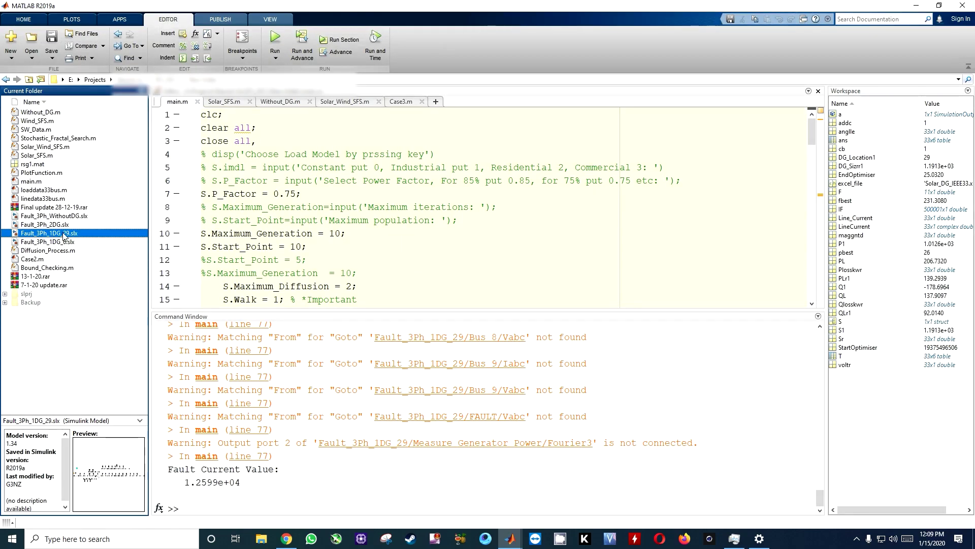
- Reopen Fault_3Ph_1DG_29 with blank displays, zoom and pan its canvas, then minimise it
right_click(64, 235)
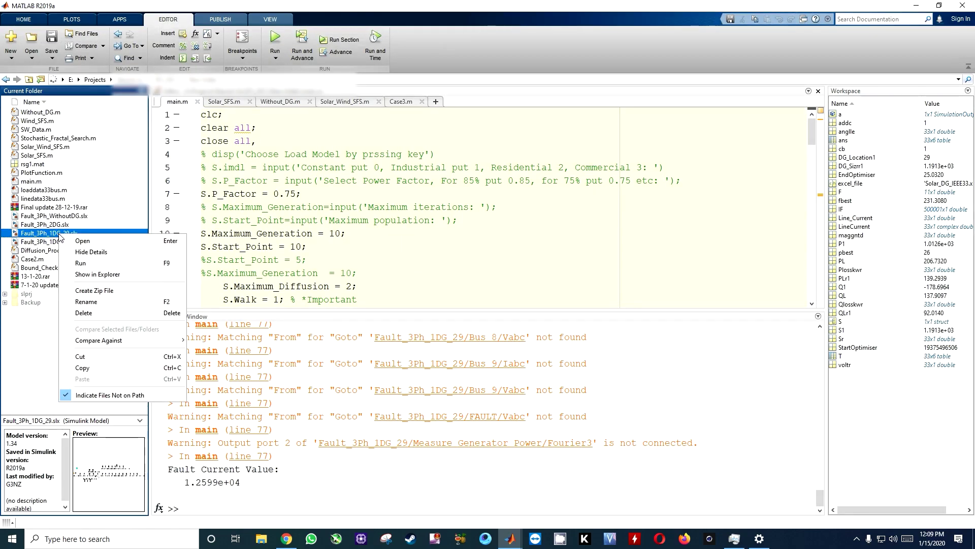
key("Escape")
mouse_move(510, 538)
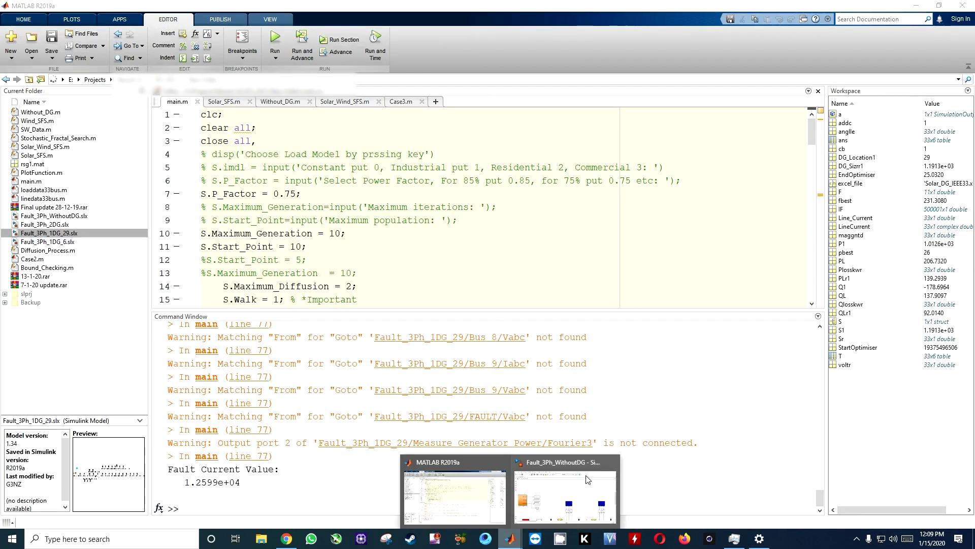
mouse_move(588, 486)
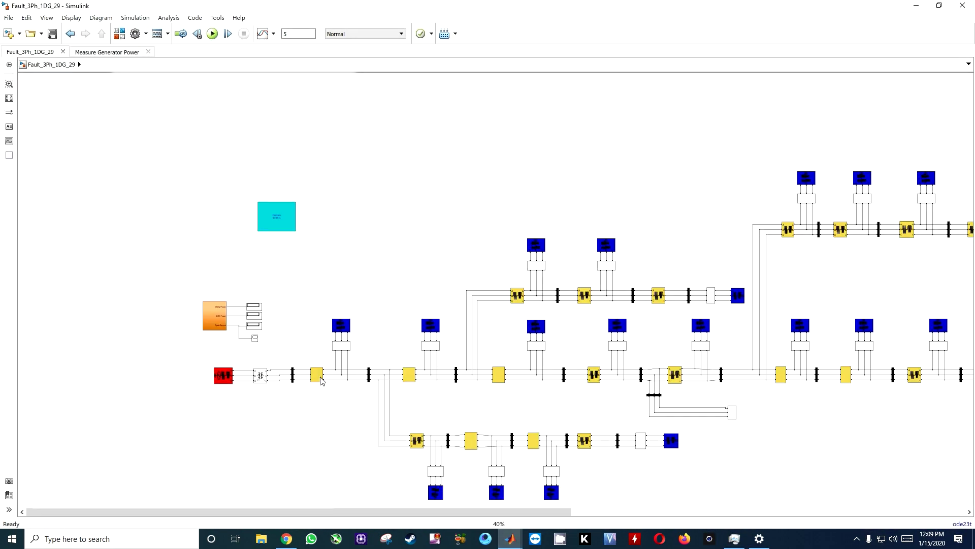
scroll(298, 325, "up", 5)
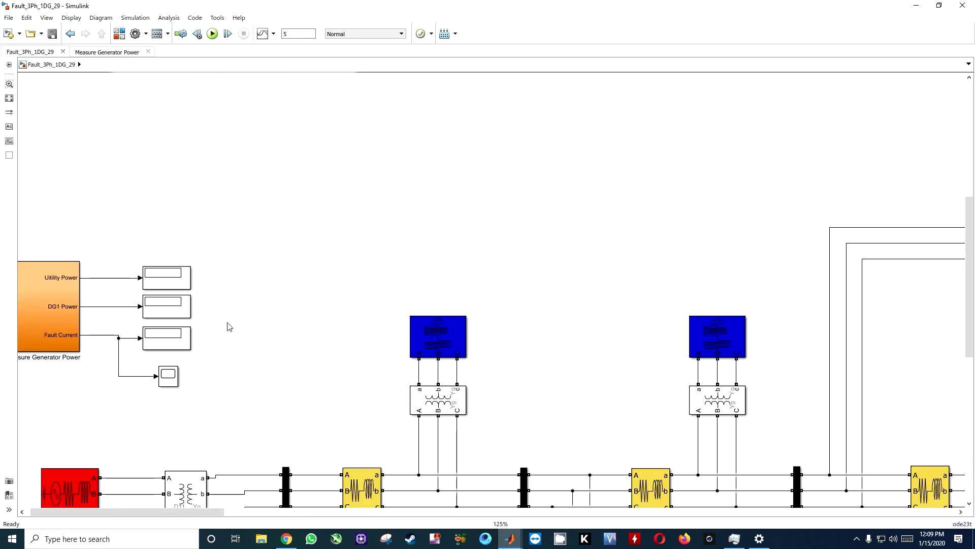
left_click_drag(139, 511, 135, 511)
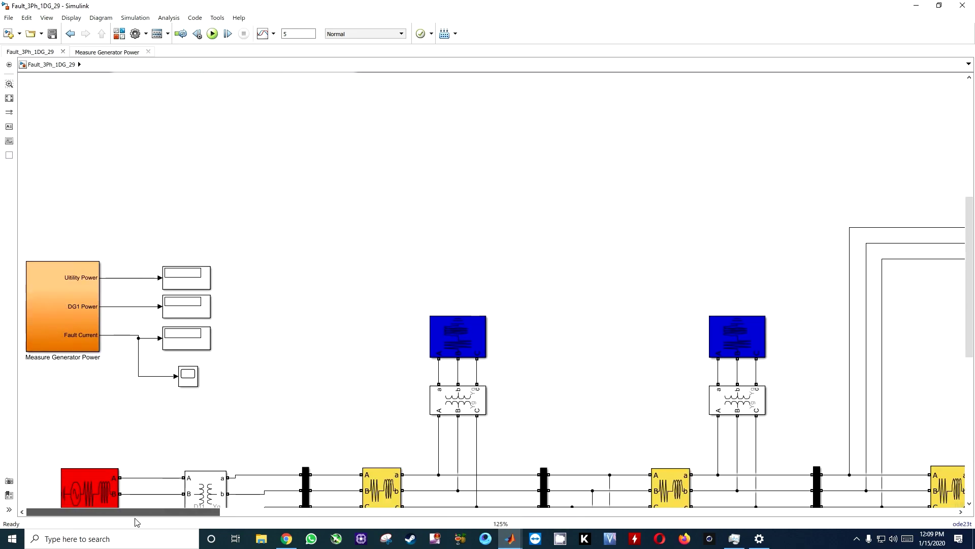
left_click(917, 6)
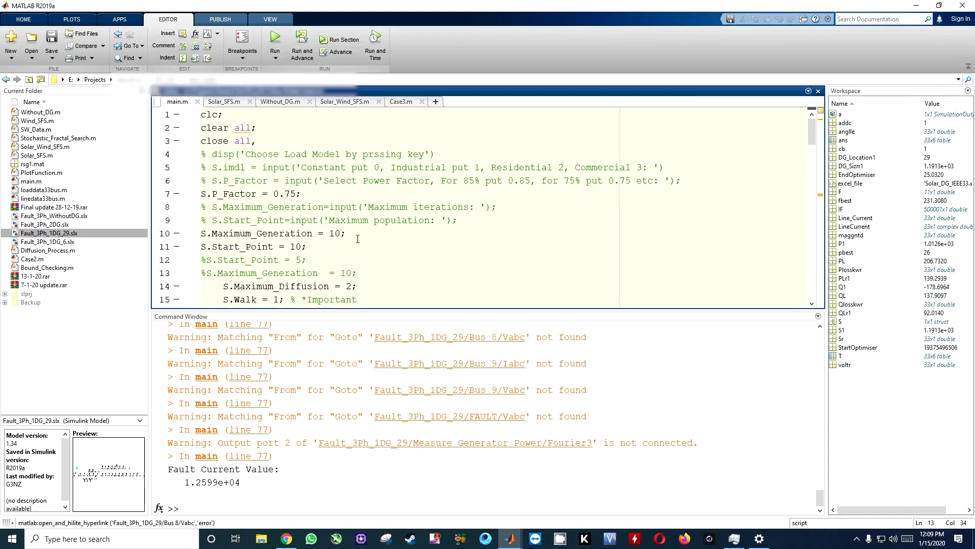
- Run main.m and watch the Without_DG Goto/From warnings print in the Command Window
left_click(275, 39)
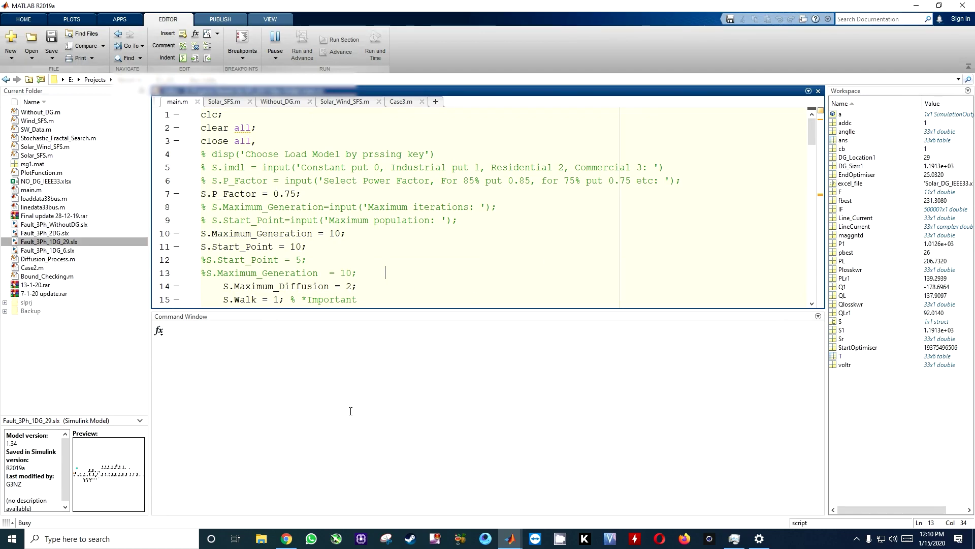
left_click(391, 461)
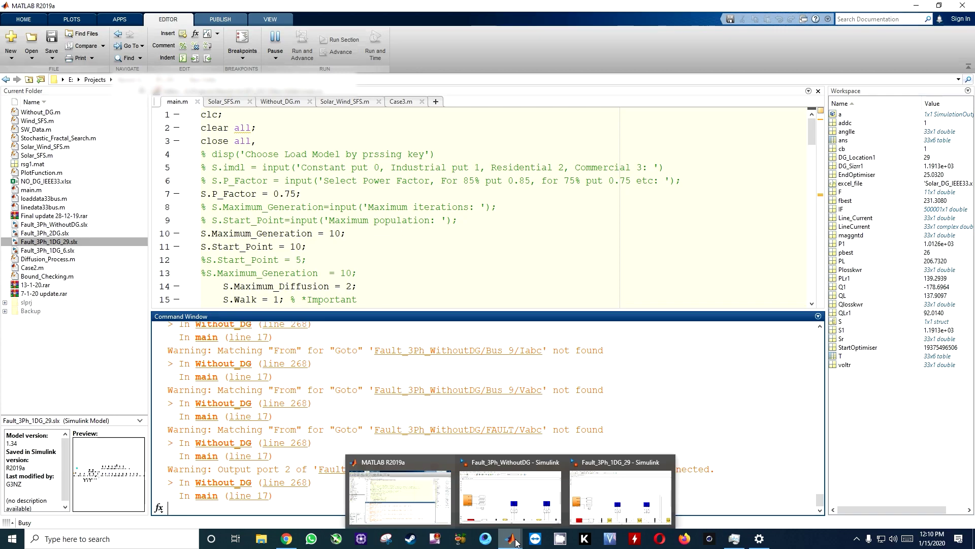
mouse_move(480, 504)
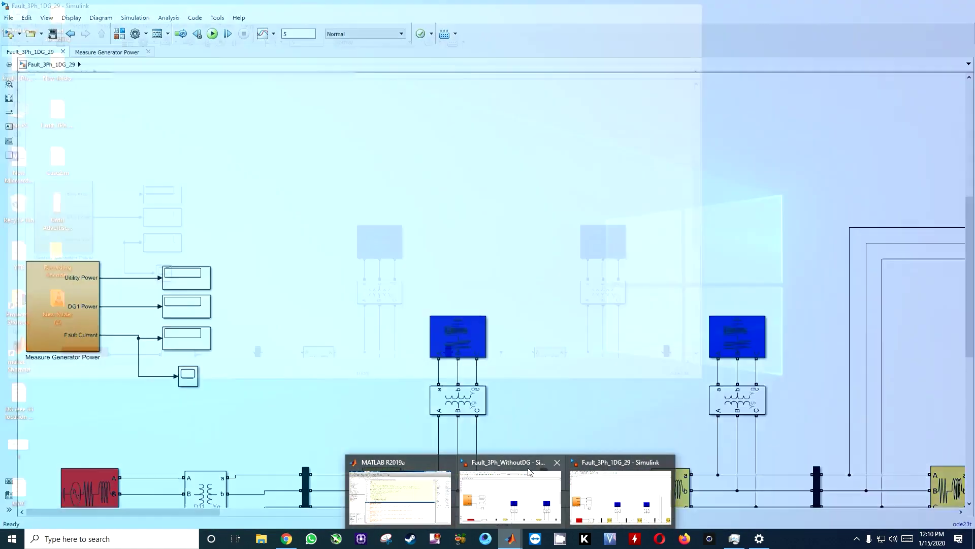
mouse_move(427, 489)
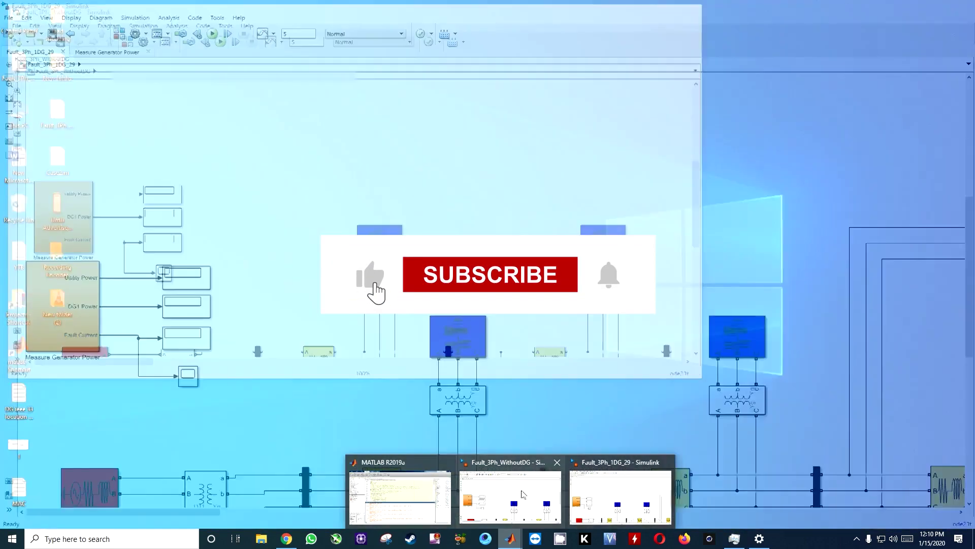
left_click(523, 493)
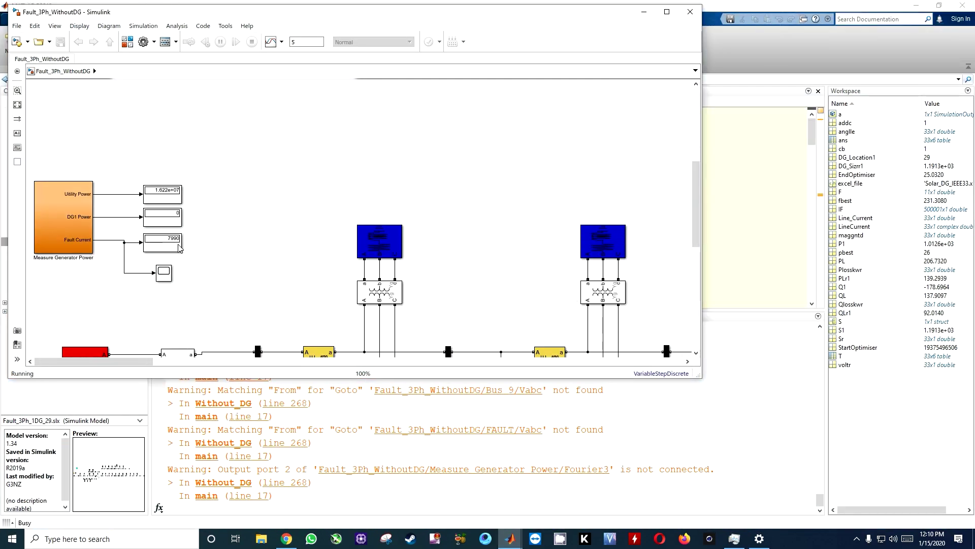
scroll(175, 245, "up", 2)
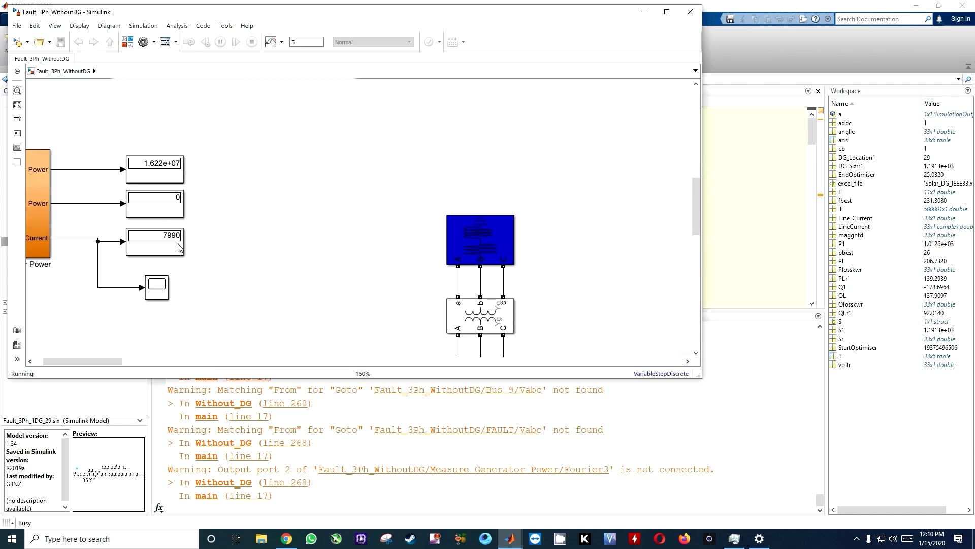
scroll(178, 247, "down", 1)
scroll(196, 287, "down", 1)
scroll(259, 246, "up", 2)
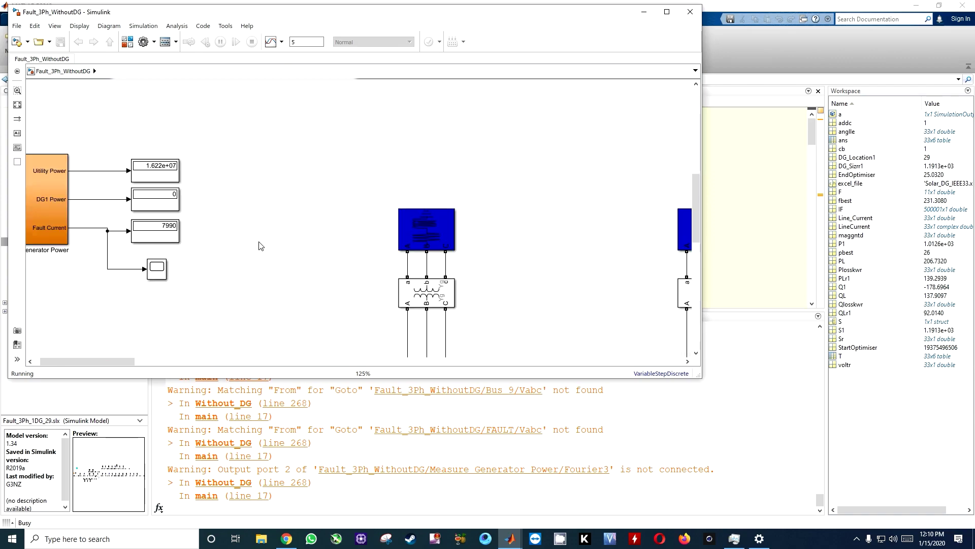
left_click(644, 11)
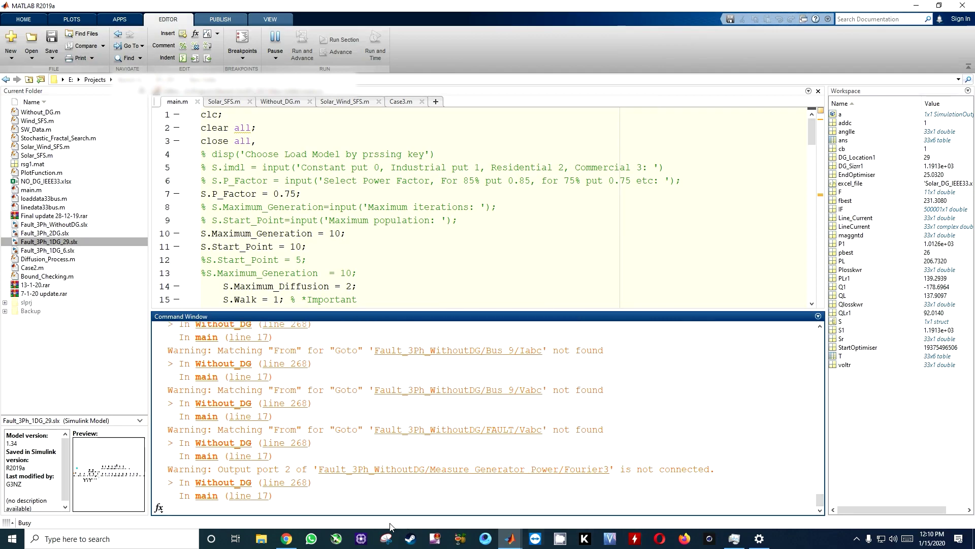
- Answer the 'Which Case you want to run' prompt with 1 for the Solar case
left_click(510, 539)
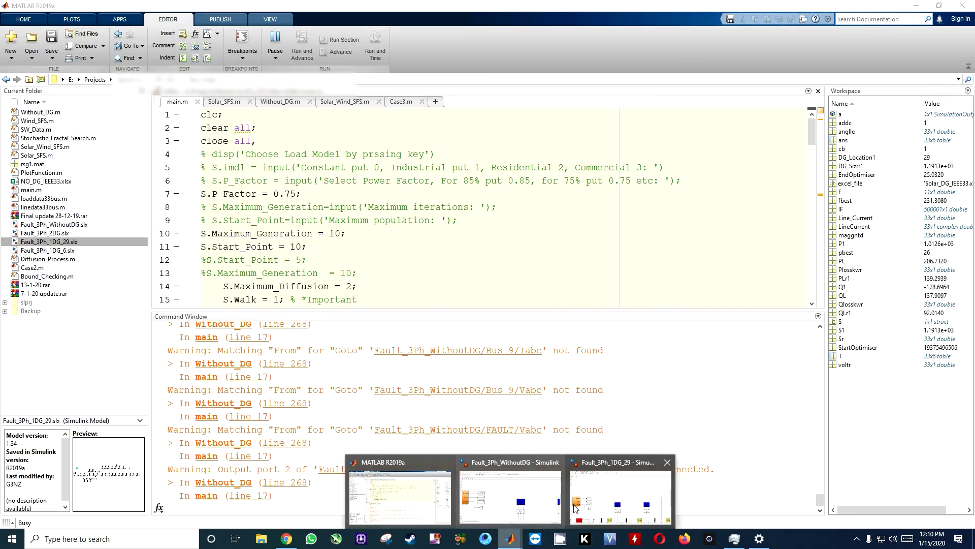
left_click(457, 501)
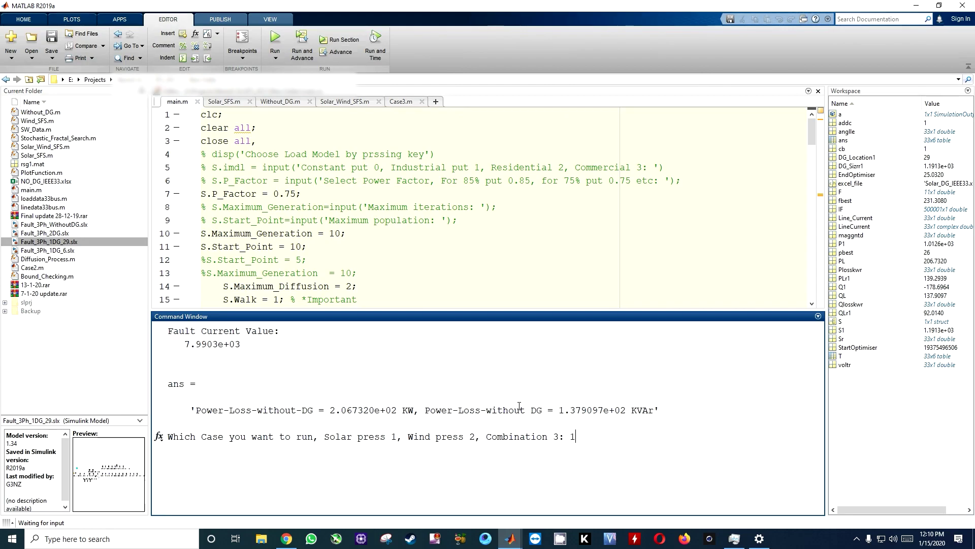
key("Return")
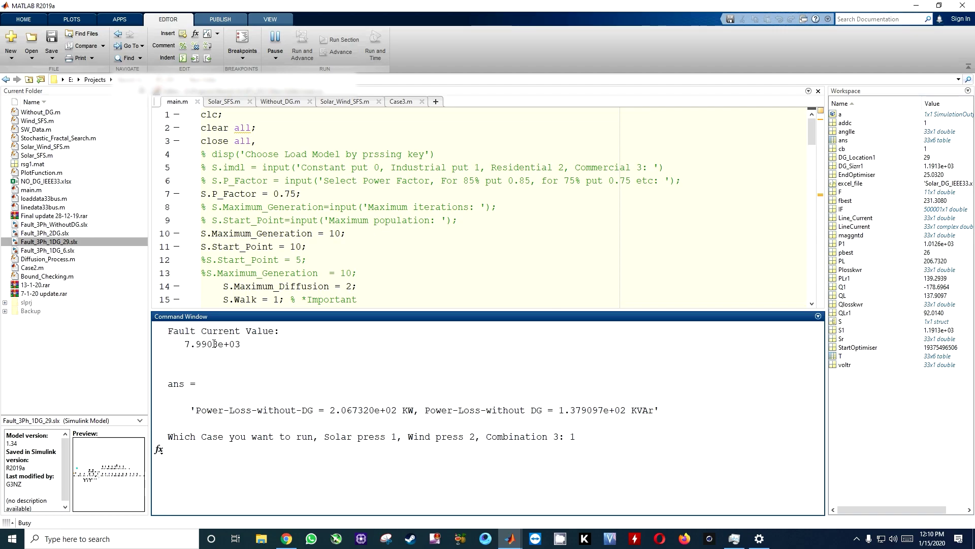
- Highlight the without-DG fault current 7.990 and compare it with the without-DG model window
left_click_drag(213, 344, 184, 343)
mouse_move(511, 538)
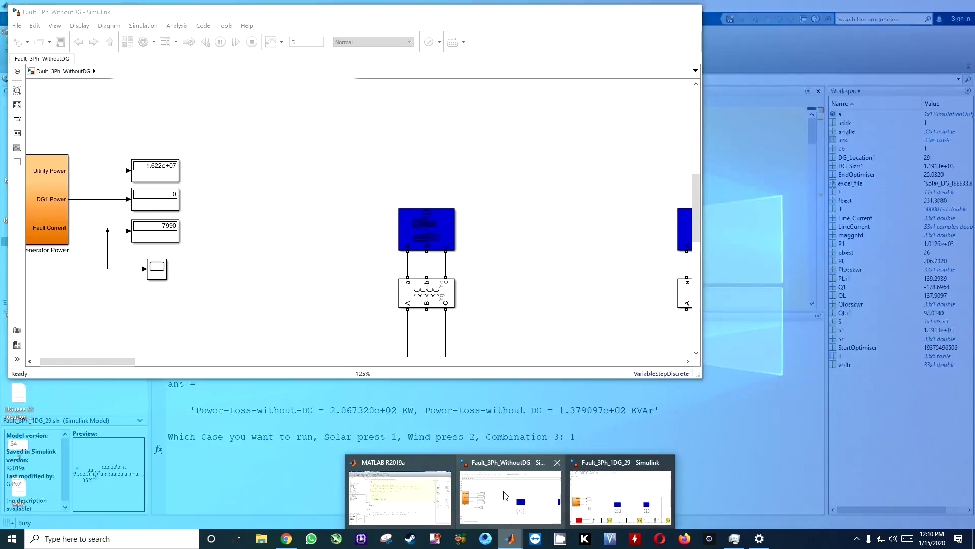
left_click(501, 490)
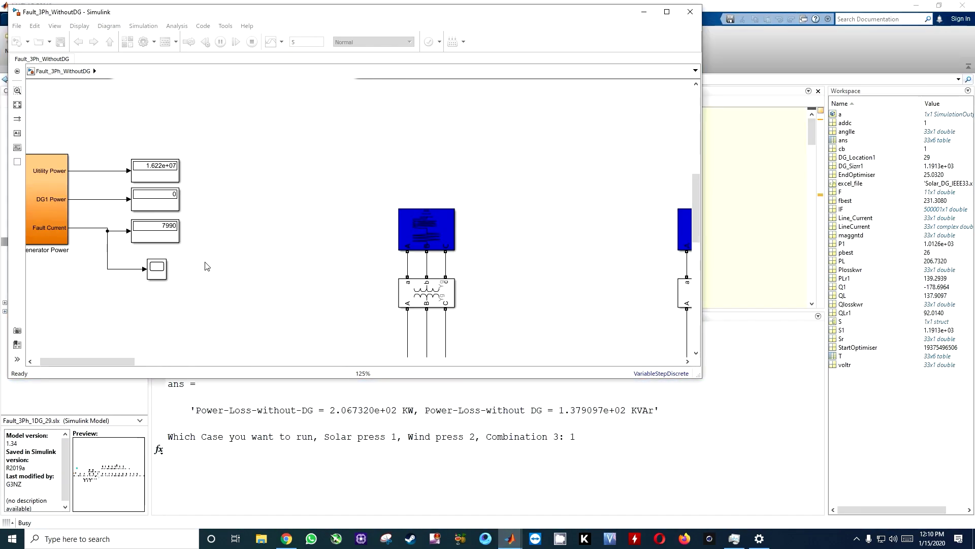
left_click(644, 12)
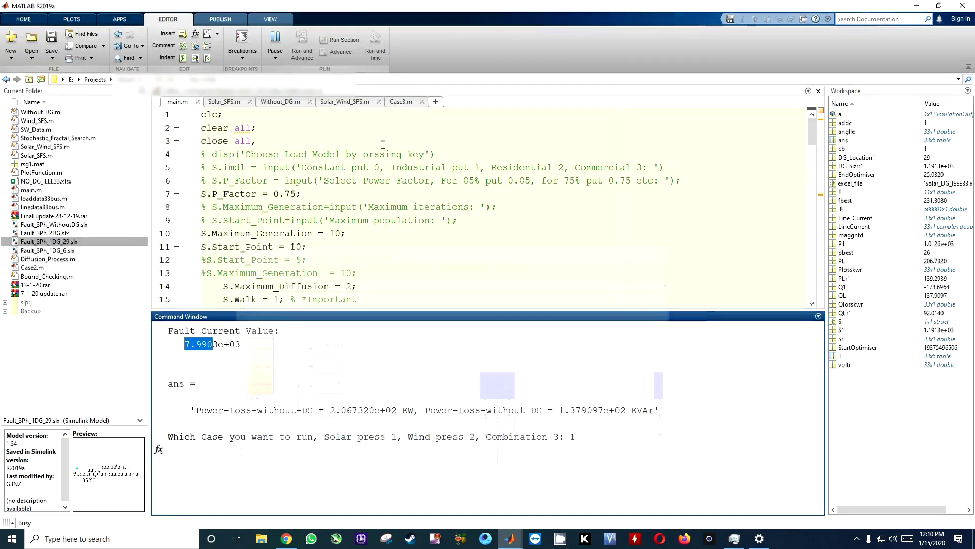
left_click(248, 353)
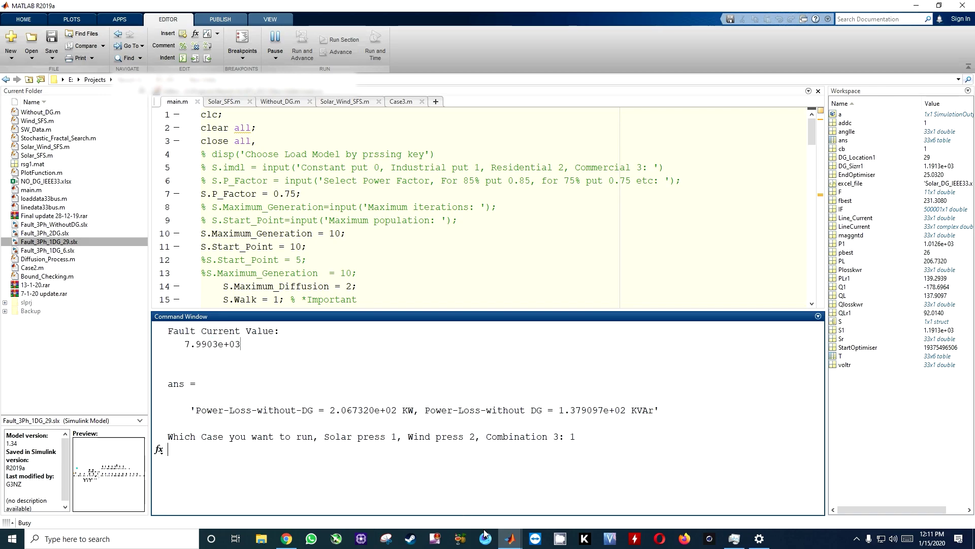
left_click(508, 540)
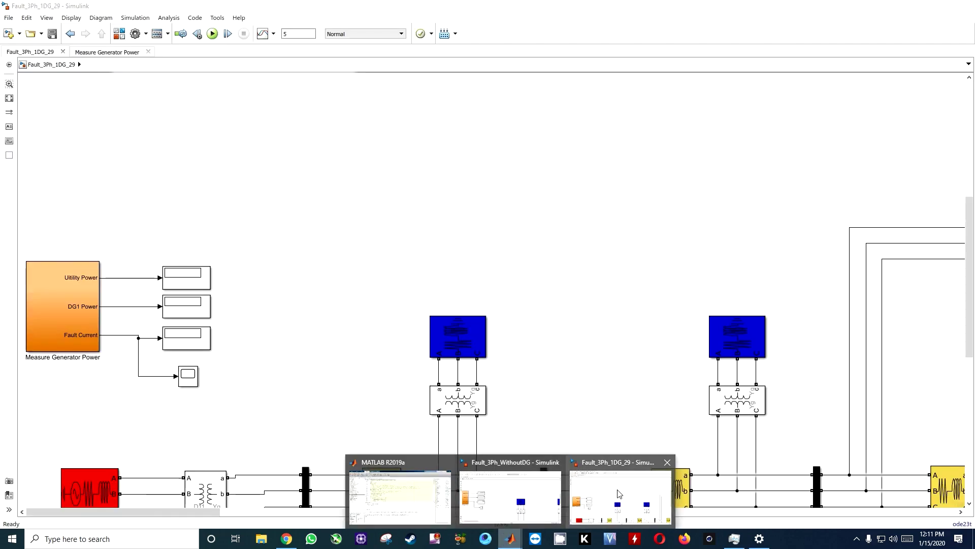
- Check the reported DG power 1.191310e+03 KVA in MATLAB, then return to Fault_3Ph_1DG_29
left_click(619, 490)
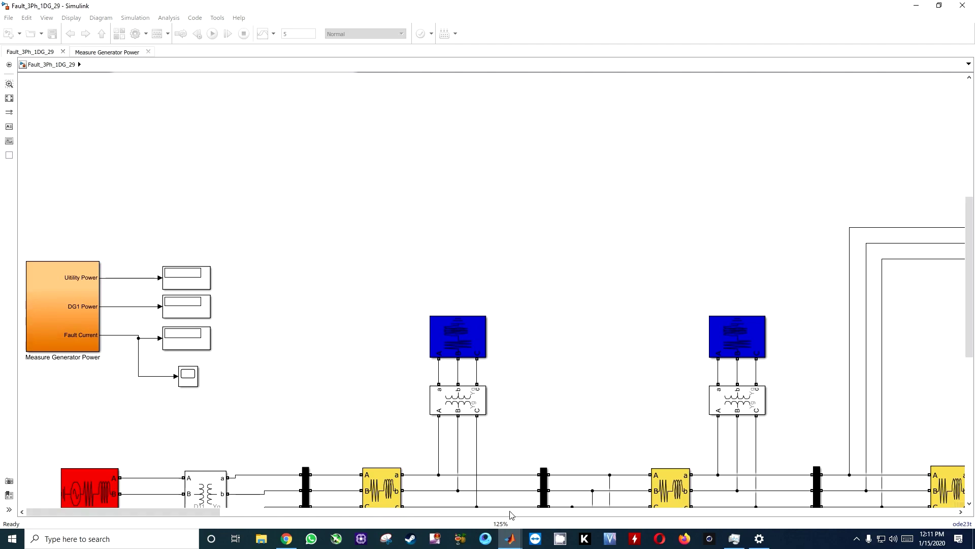
mouse_move(510, 537)
left_click(440, 503)
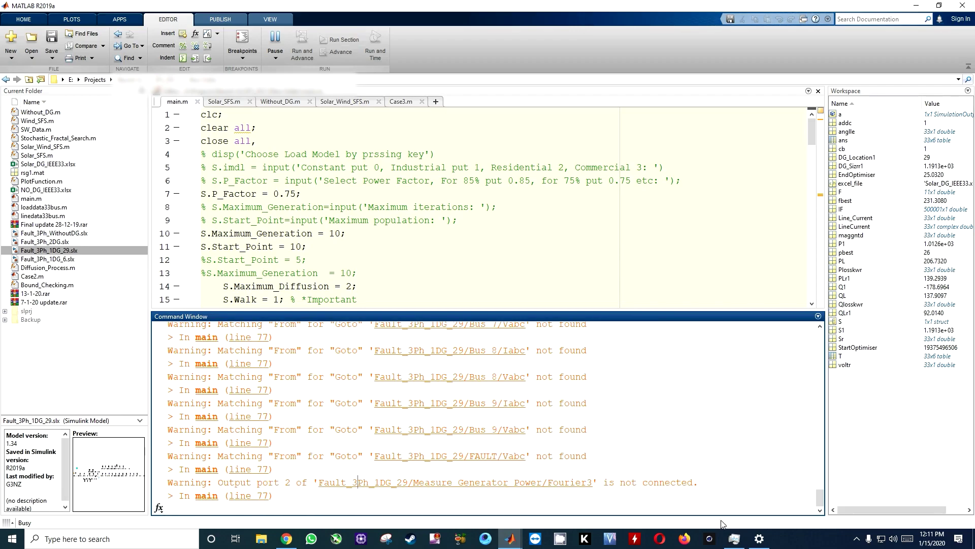
left_click_drag(821, 494, 819, 333)
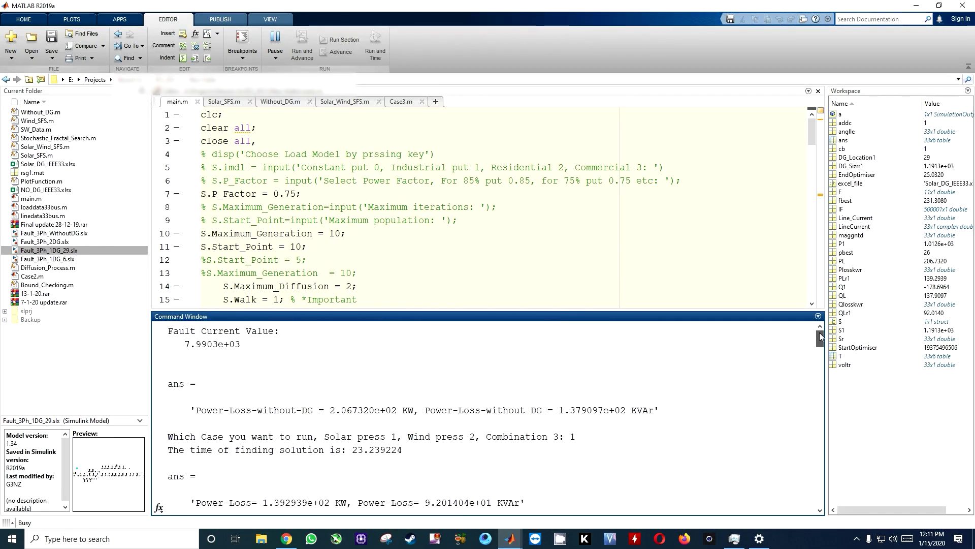
left_click_drag(358, 428, 452, 428)
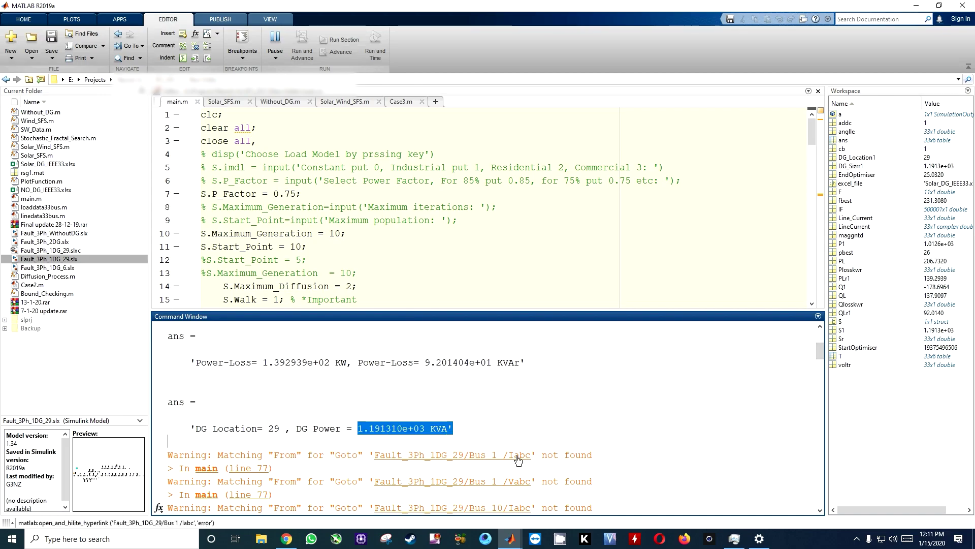
left_click(510, 538)
left_click(597, 483)
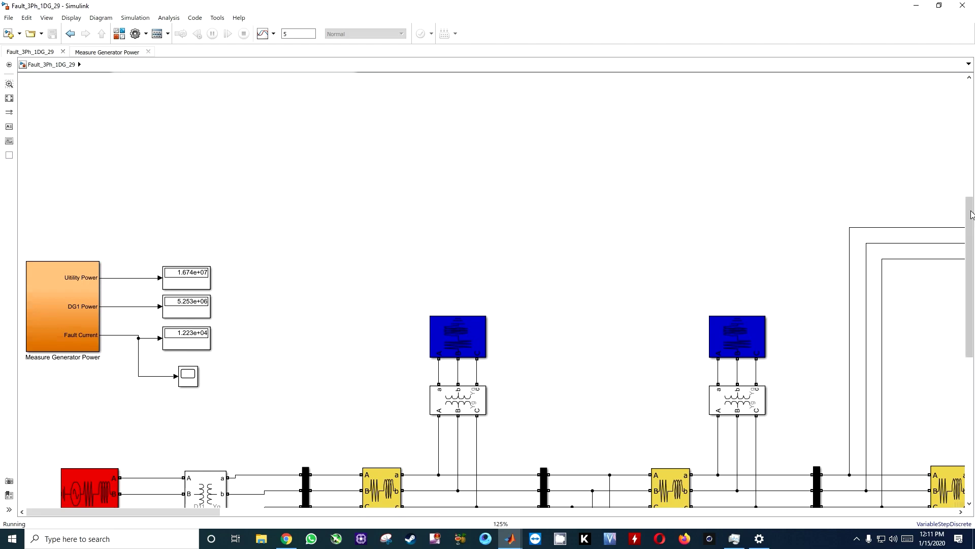
- Scroll the diagram to the FAULT bus near Bus 4 and select the Three-Phase Fault block
left_click_drag(965, 304, 845, 330)
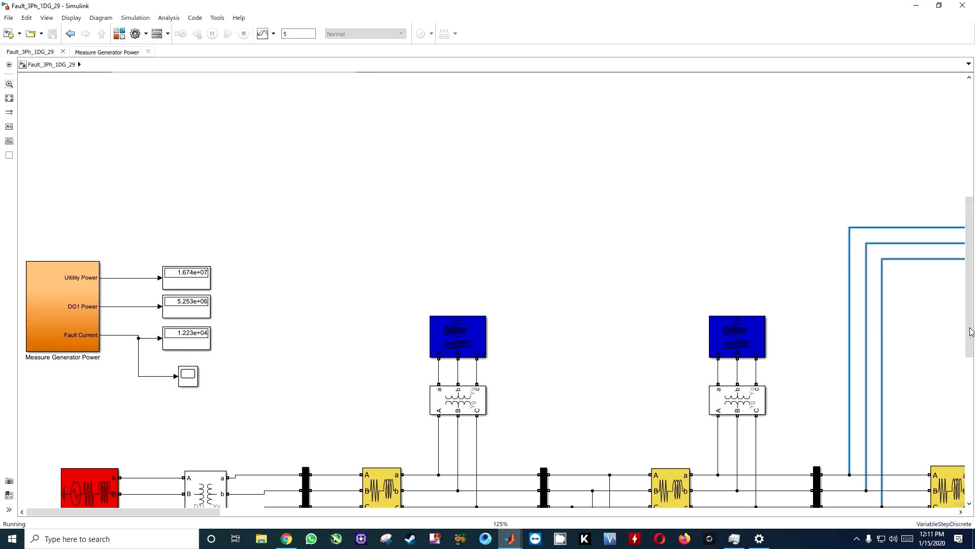
left_click_drag(970, 331, 974, 469)
left_click_drag(184, 511, 369, 516)
scroll(521, 255, "right", 3)
scroll(523, 255, "down", 2)
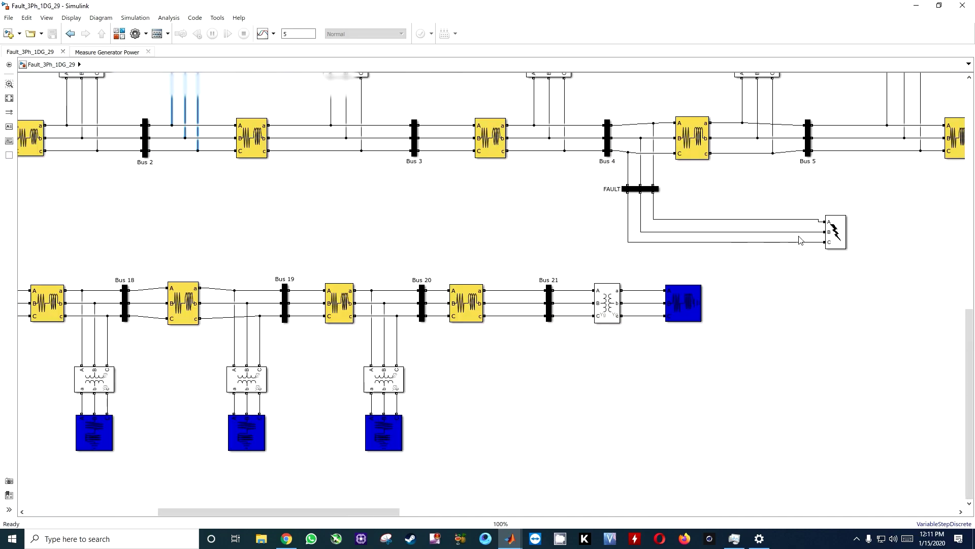
left_click(839, 236)
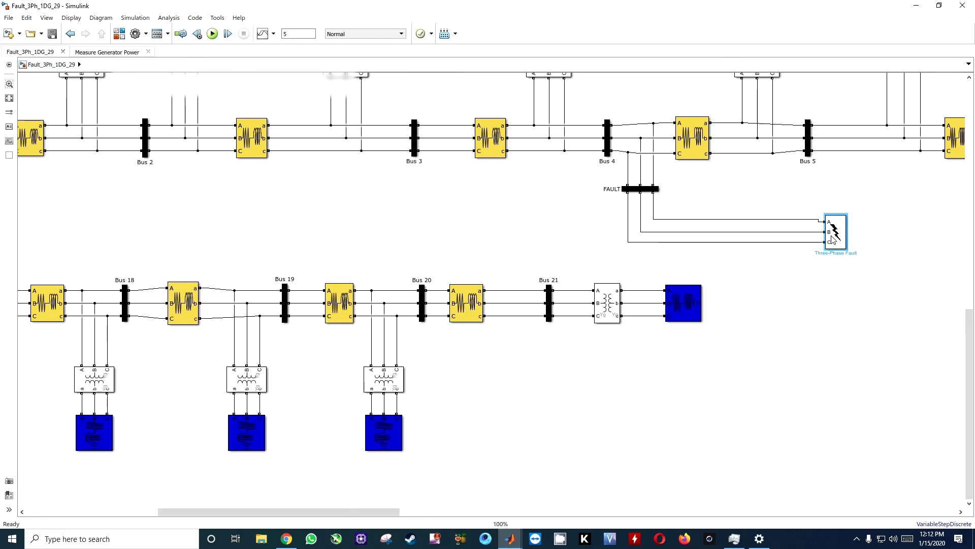
- Inspect the Three-Phase Fault block's switching time [2] and close its parameters with OK
double_click(833, 240)
left_click(696, 222)
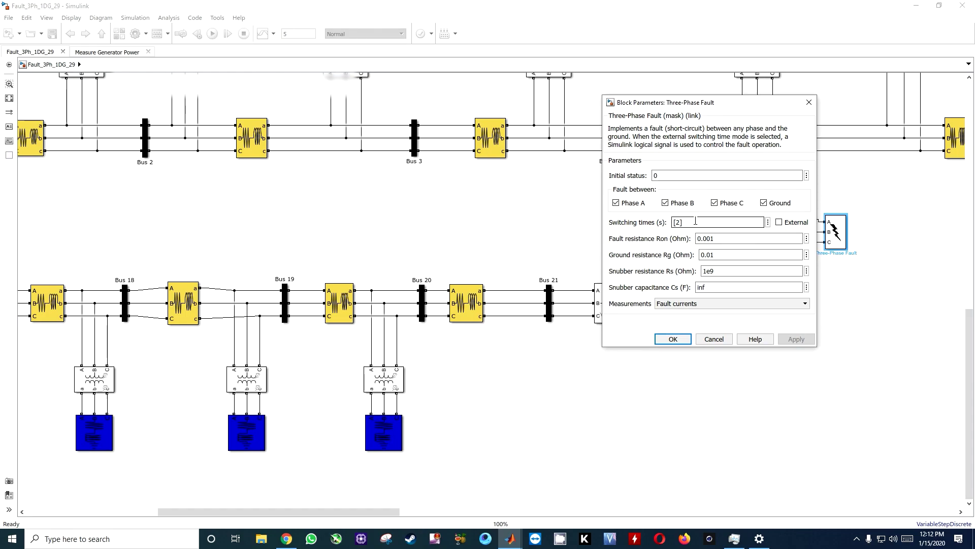
left_click(672, 339)
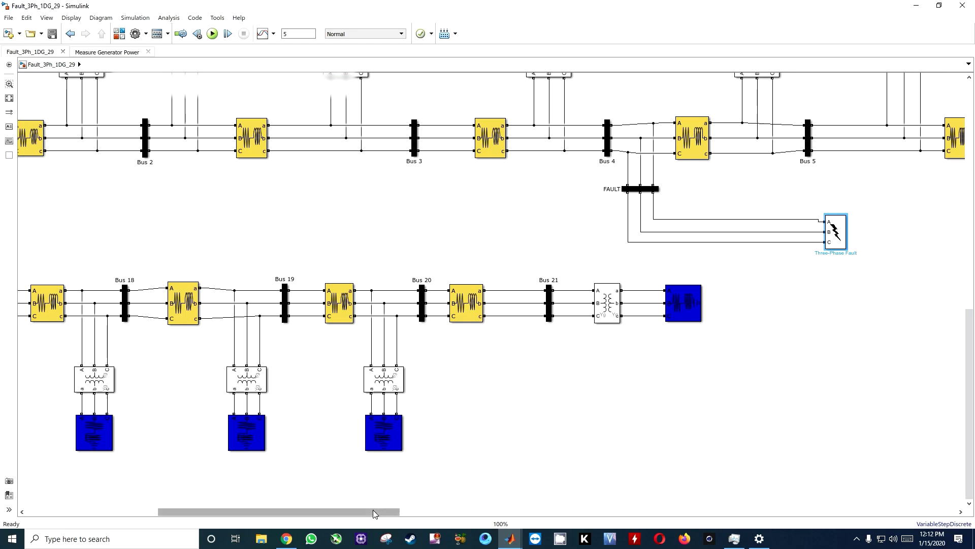
- Scroll back to the DG1 Power display reading 5.253e+06, then switch to MATLAB
left_click_drag(372, 510, 183, 522)
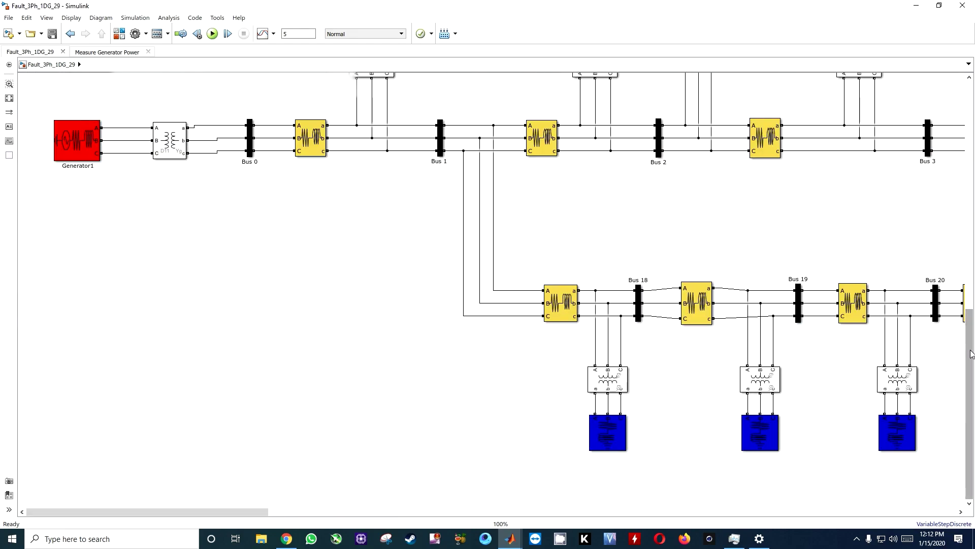
left_click_drag(969, 354, 974, 227)
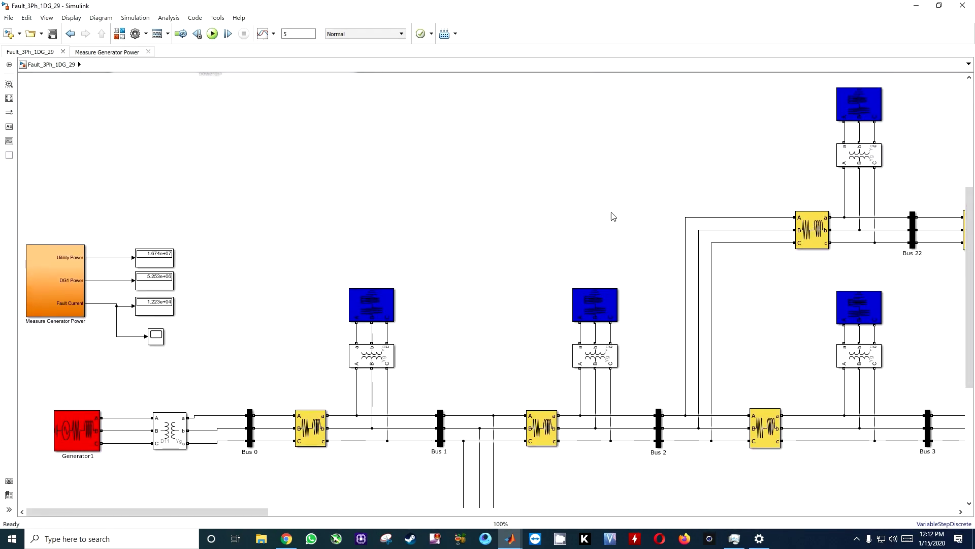
left_click(169, 278)
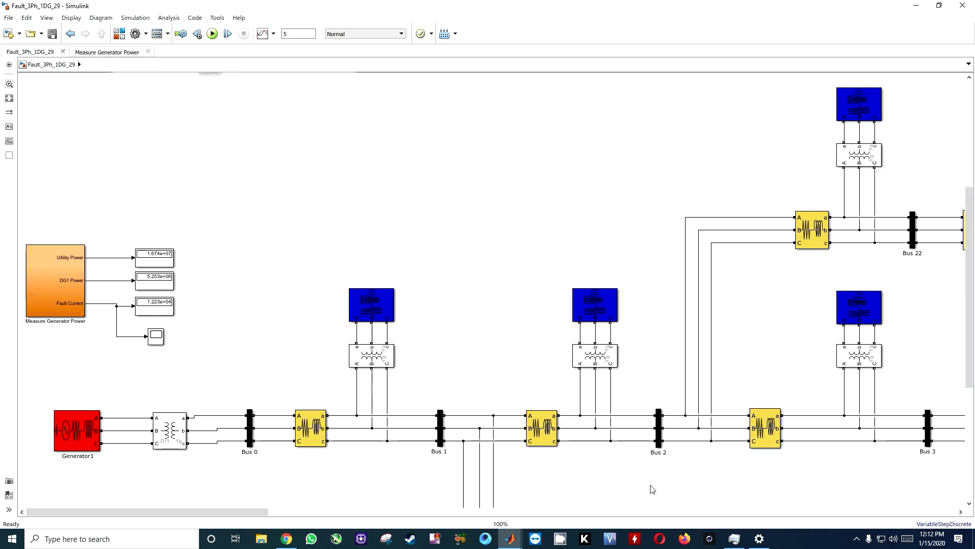
left_click(510, 539)
- Highlight the reported DG Power 1.191310e+03 and its KVA unit in the Command Window output
left_click(402, 491)
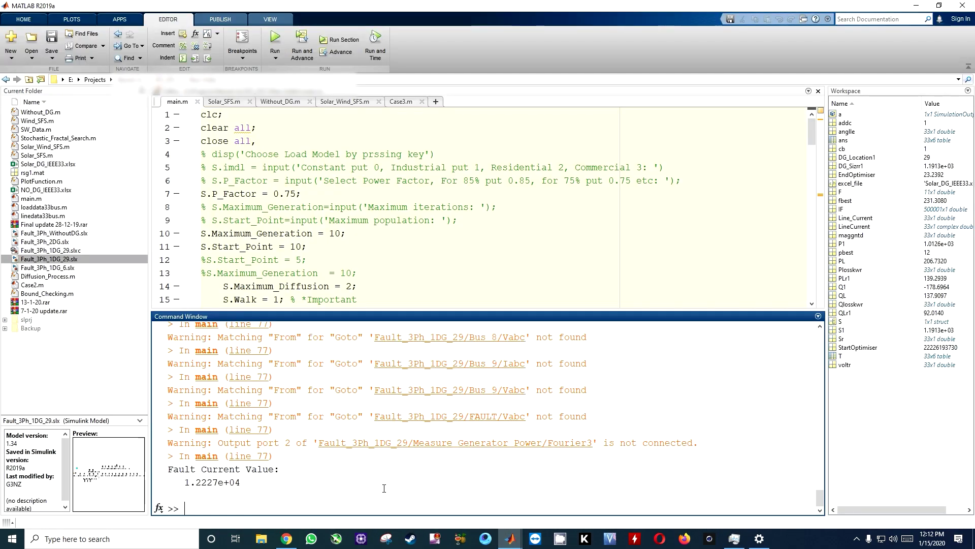
scroll(452, 474, "up", 20)
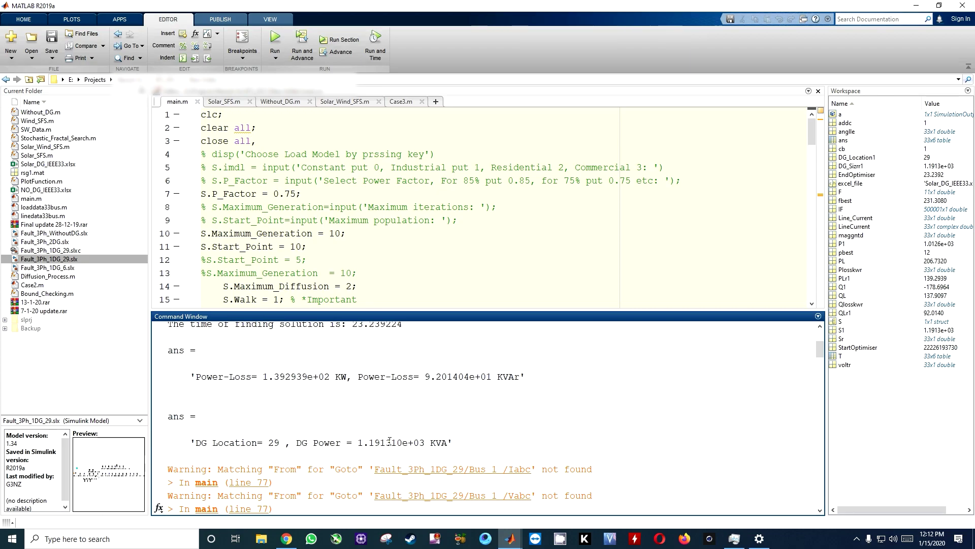
left_click_drag(387, 440, 357, 441)
left_click_drag(425, 441, 355, 437)
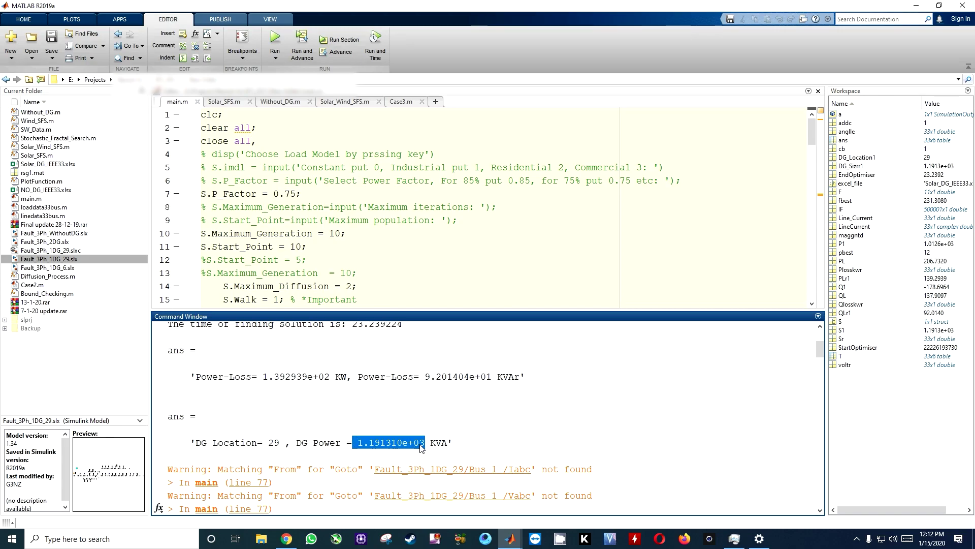
left_click_drag(425, 446, 356, 440)
left_click_drag(428, 444, 448, 443)
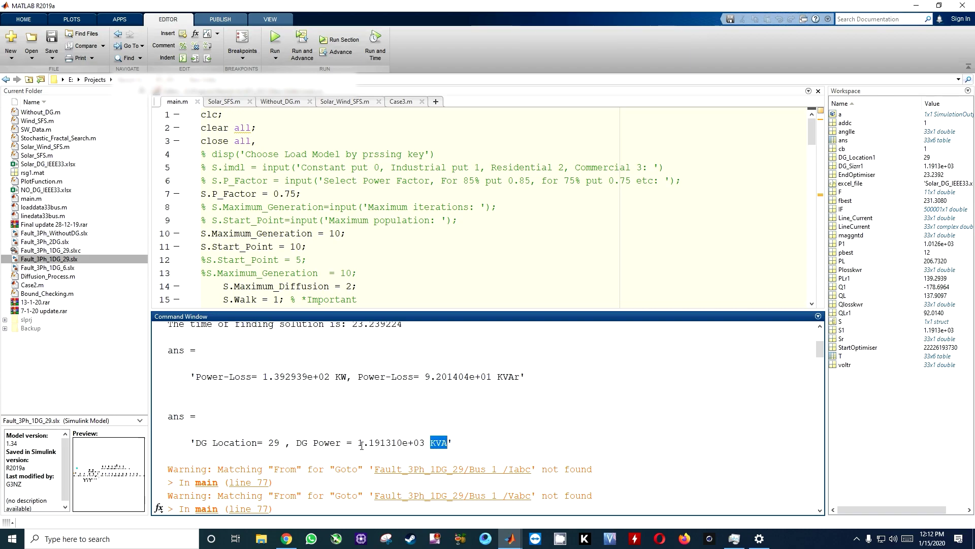
mouse_move(358, 442)
left_mouse_down()
mouse_move(454, 446)
mouse_move(356, 443)
left_mouse_up()
left_click(426, 443)
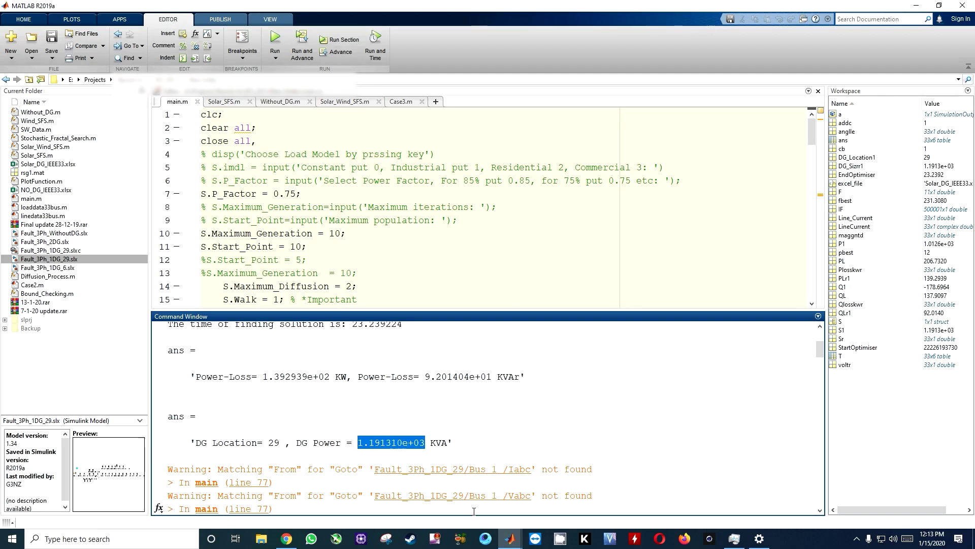
- In Fault_3Ph_1DG_29, inspect the DG1 Power 5.253e+06 and Fault Current 1.223e+04 displays
mouse_move(510, 543)
left_click(579, 495)
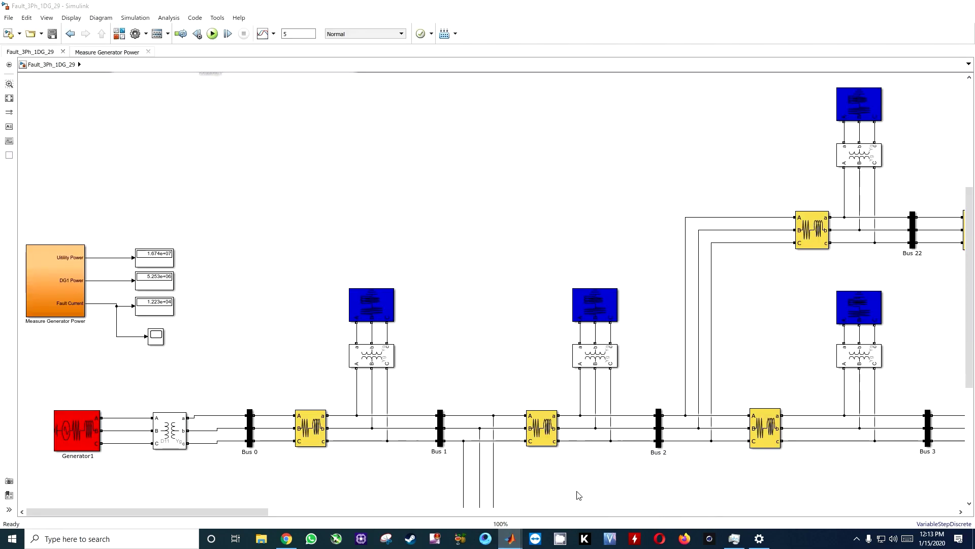
left_click(169, 285)
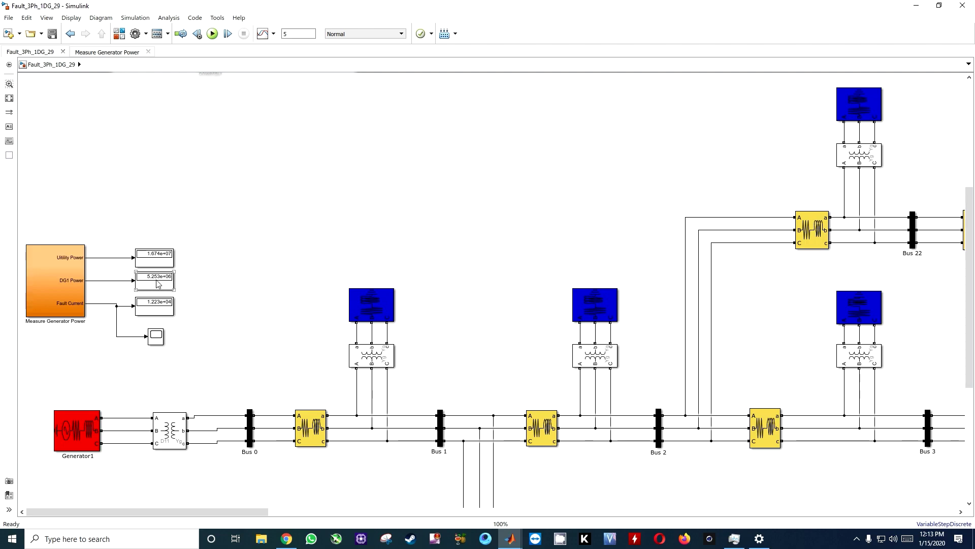
left_click(164, 308)
left_click(171, 286)
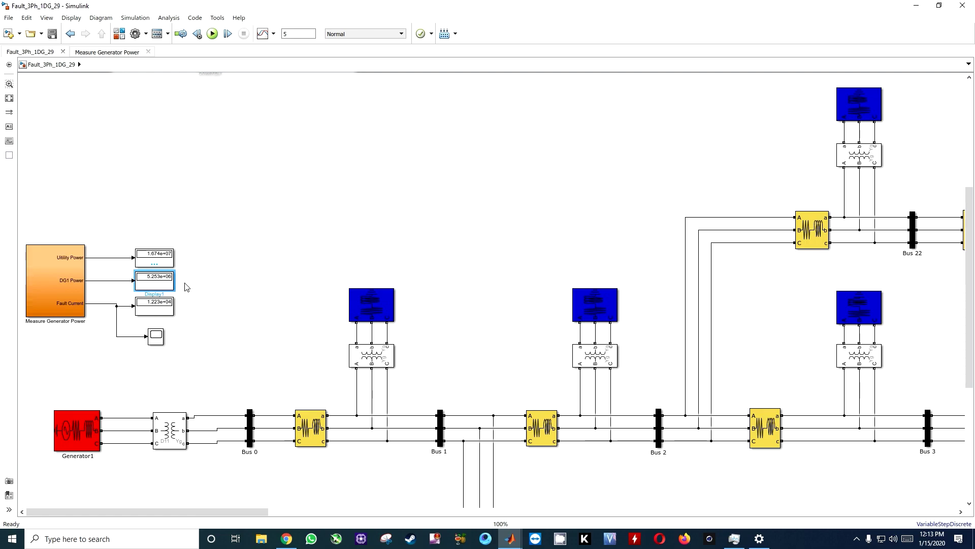
left_click(186, 286)
left_click(170, 286)
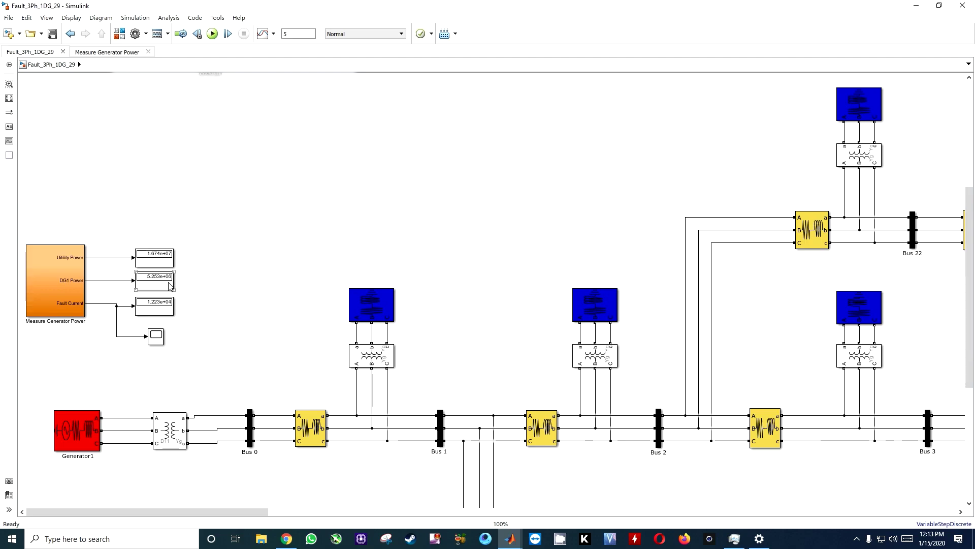
scroll(170, 286, "up", 1)
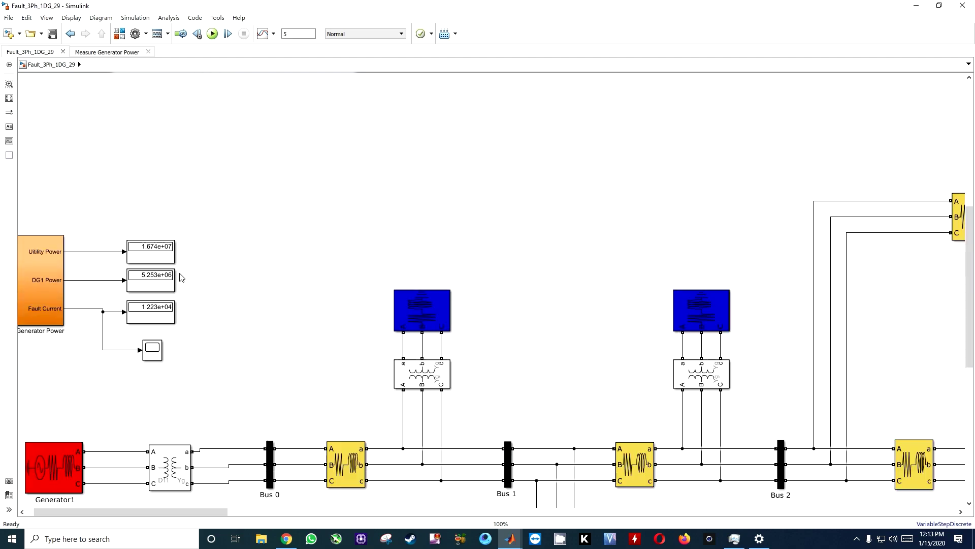
- Highlight the 'DG Location= 29 , DG Power = ...' line, then return to Fault_3Ph_1DG_29
key("alt+Tab")
left_click(557, 363)
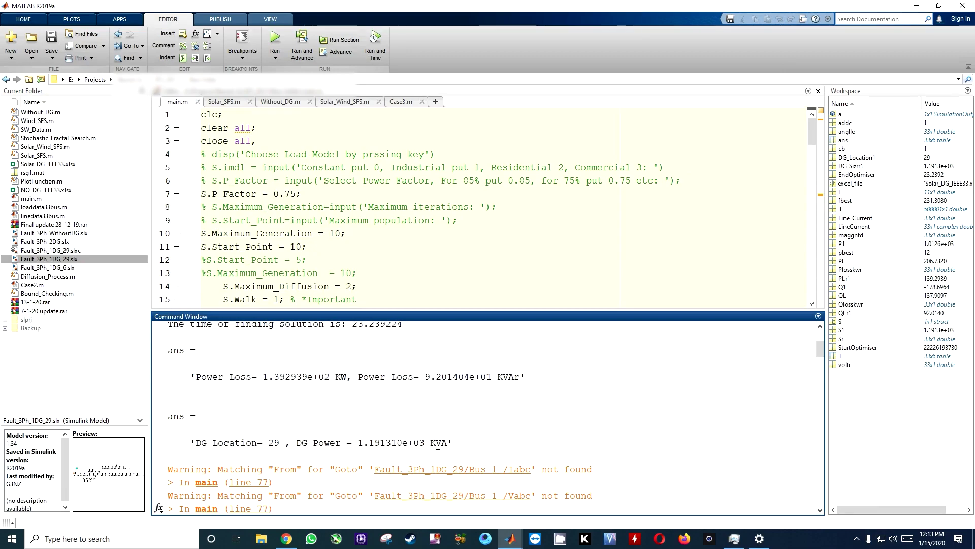
left_click_drag(456, 442, 192, 442)
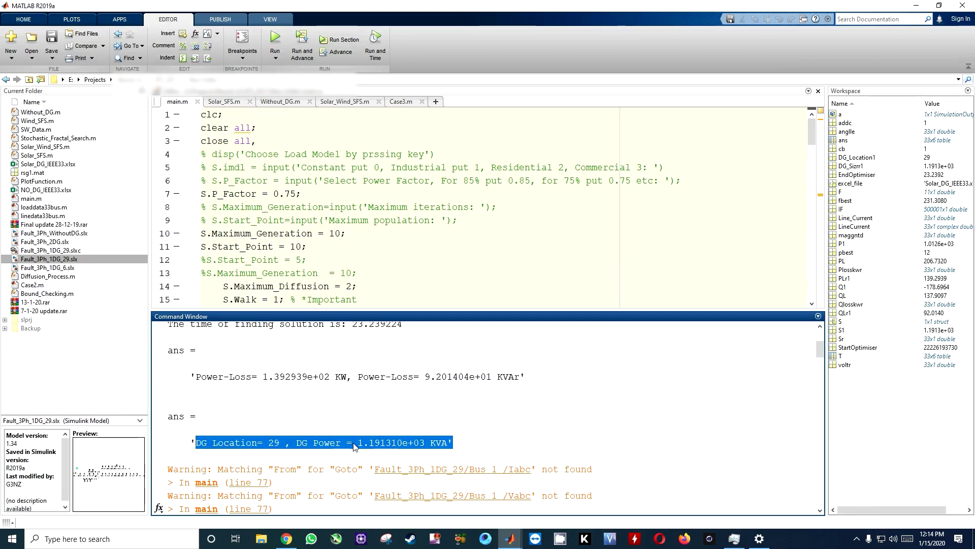
left_click(355, 430)
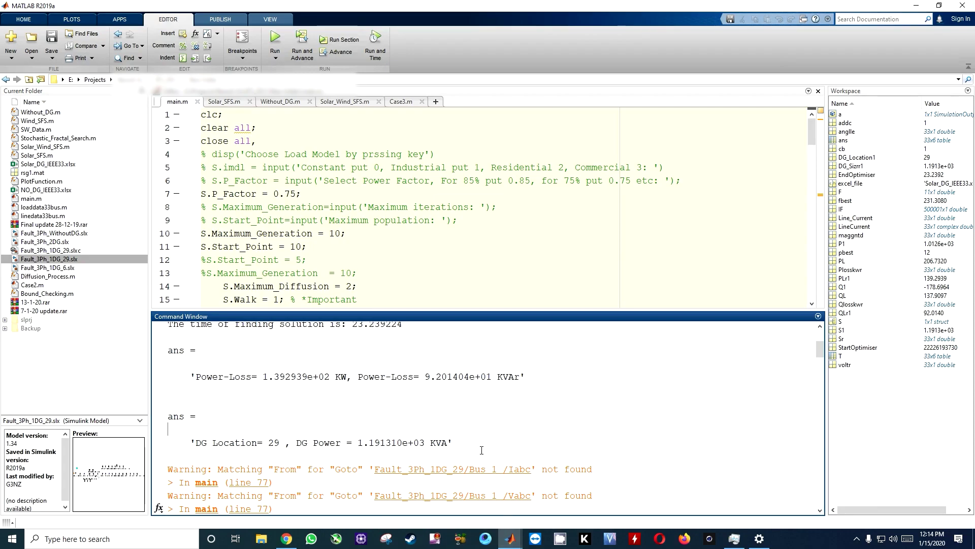
mouse_move(510, 539)
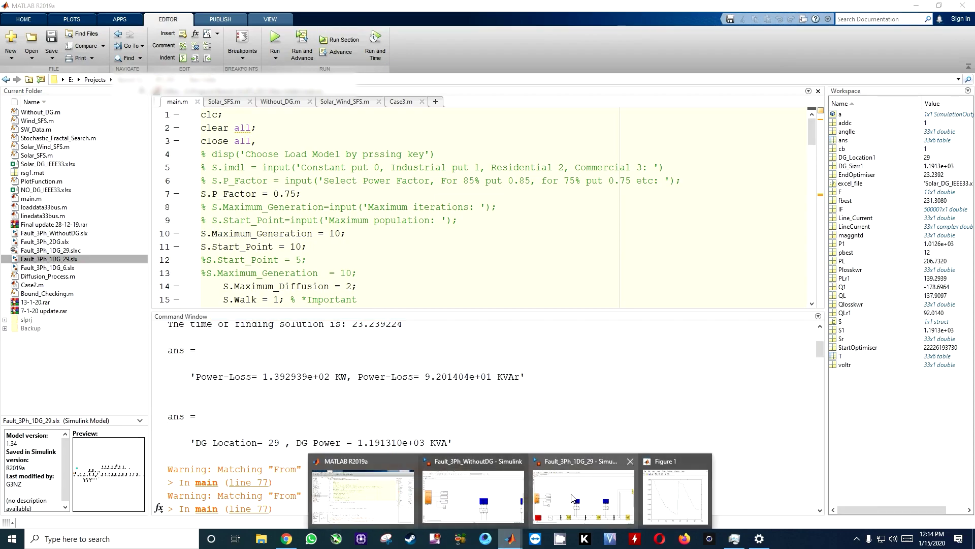
left_click(574, 499)
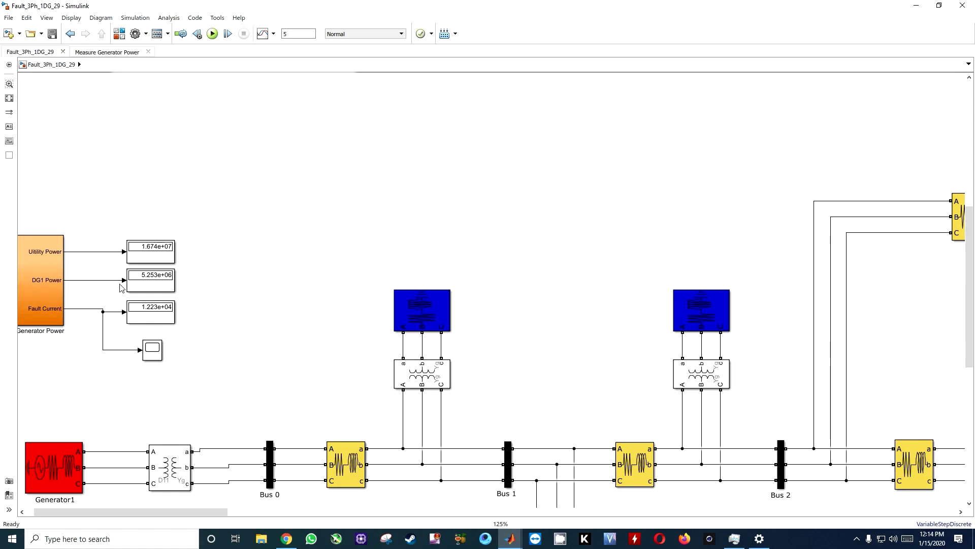
- Select the DG1 Power 5.253e+06 display, then minimize the model window
left_click(159, 290)
left_click(917, 6)
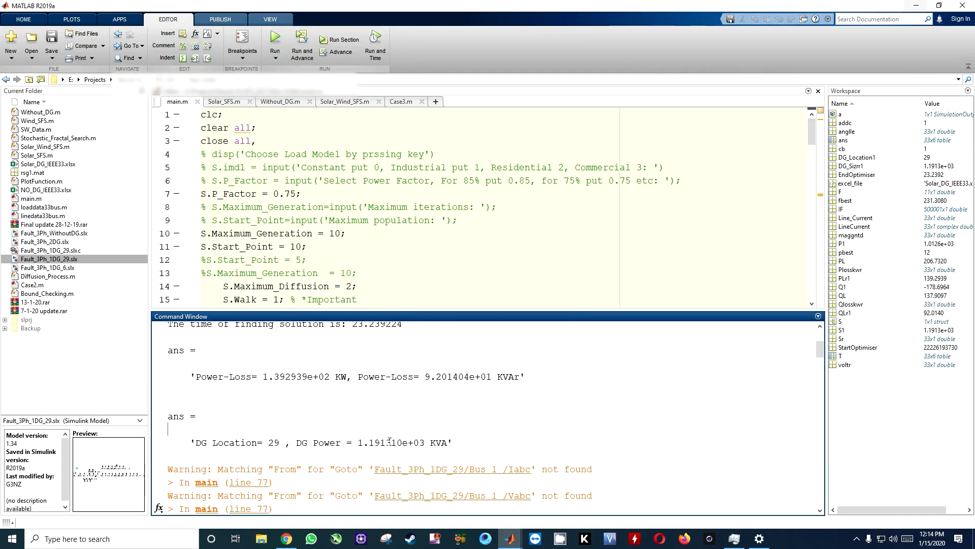
- Highlight DG Power 1.191310e+03 and KVA in the output, then minimize MATLAB to show Figure 1
left_click_drag(426, 442, 355, 452)
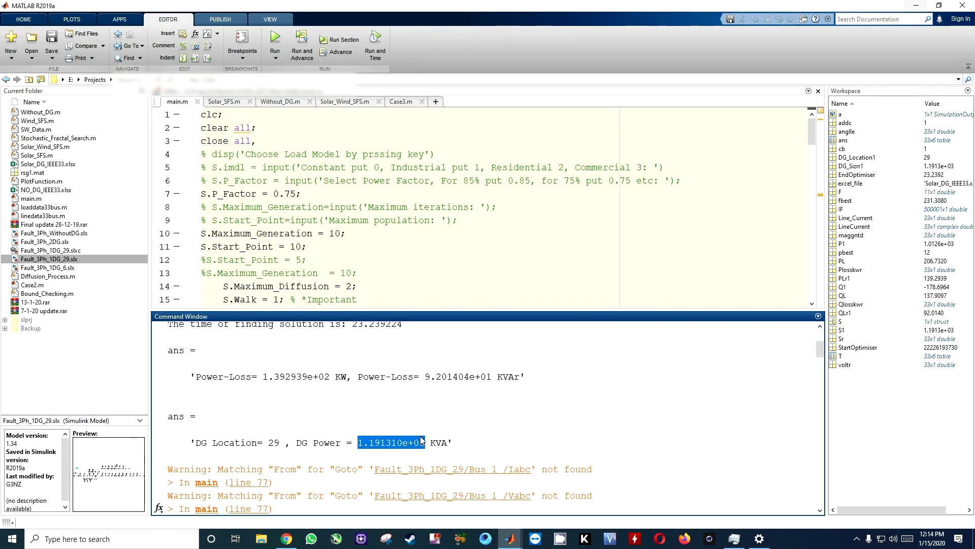
left_click_drag(430, 443, 449, 443)
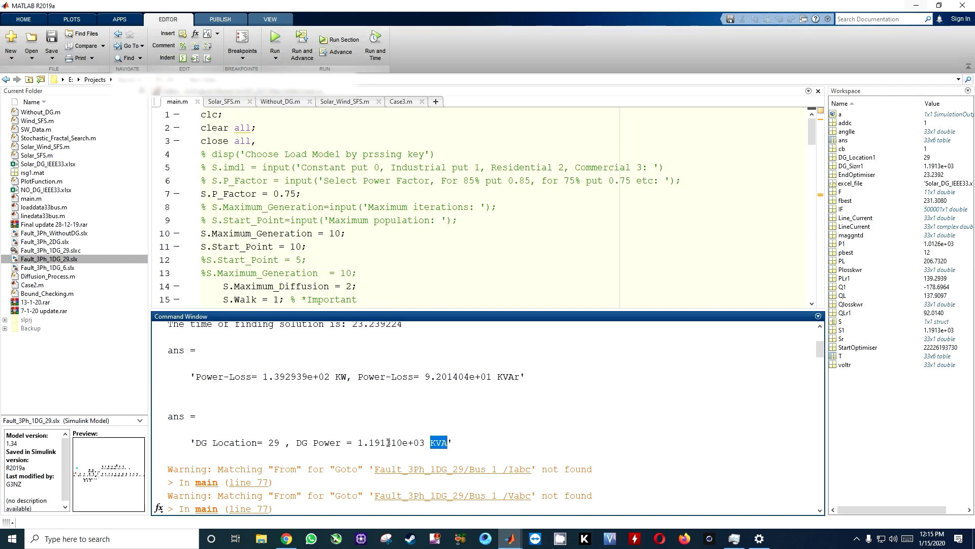
left_click_drag(380, 442, 358, 443)
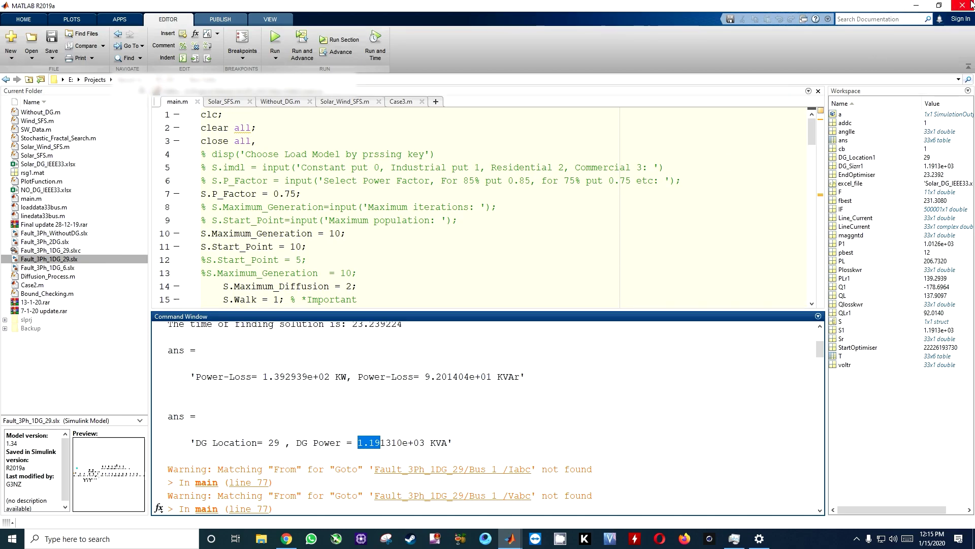
left_click(917, 5)
- View the Fault_3Ph_WithoutDG model's readings, then bring Fault_3Ph_1DG_29 back in front
left_click(510, 540)
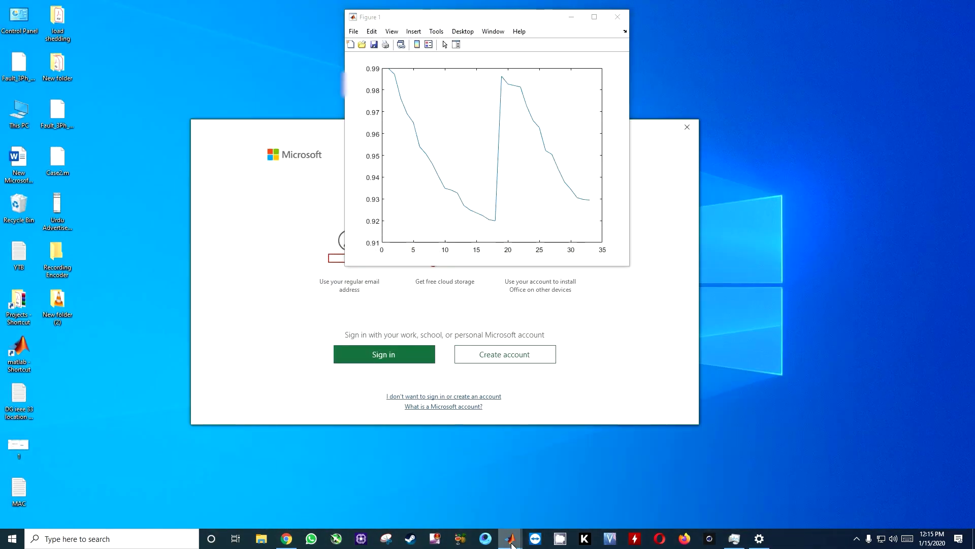
left_click(465, 501)
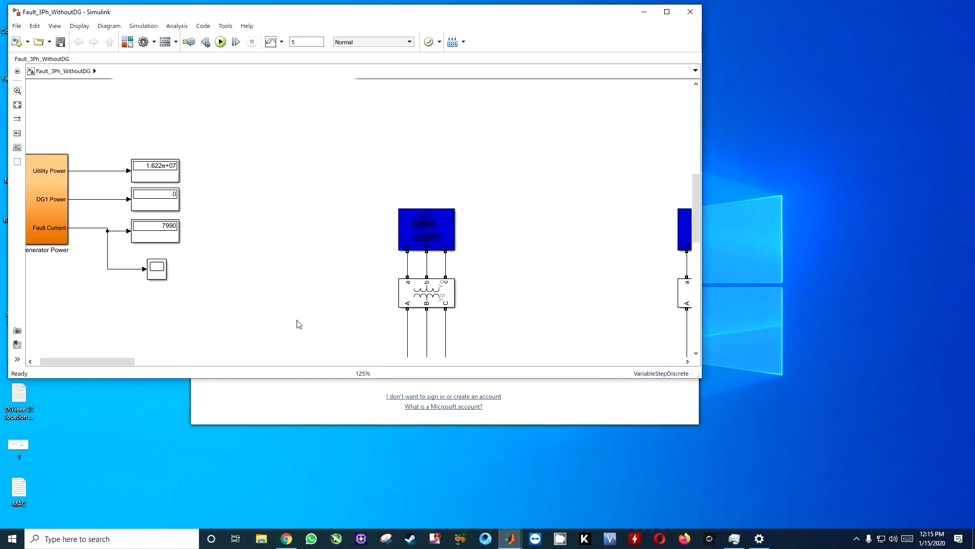
mouse_move(514, 541)
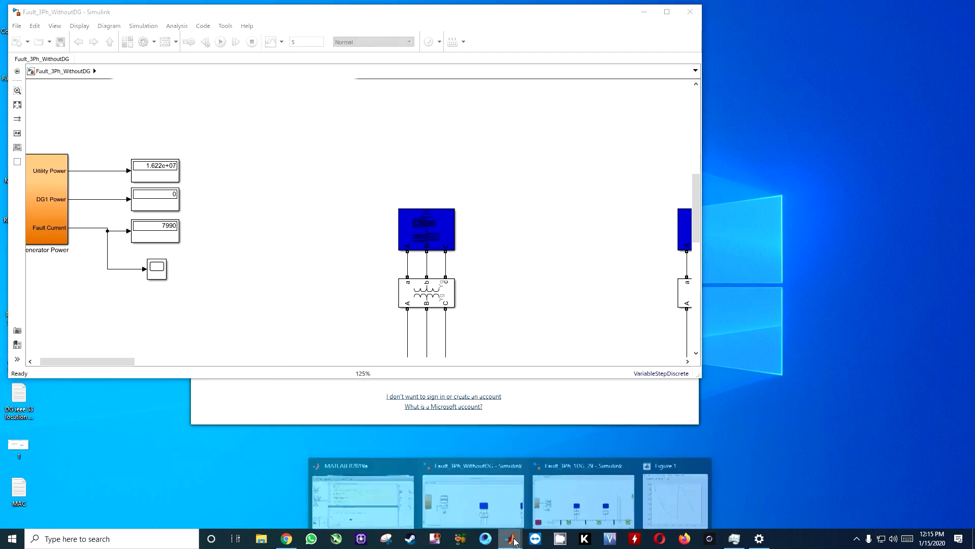
left_click(577, 485)
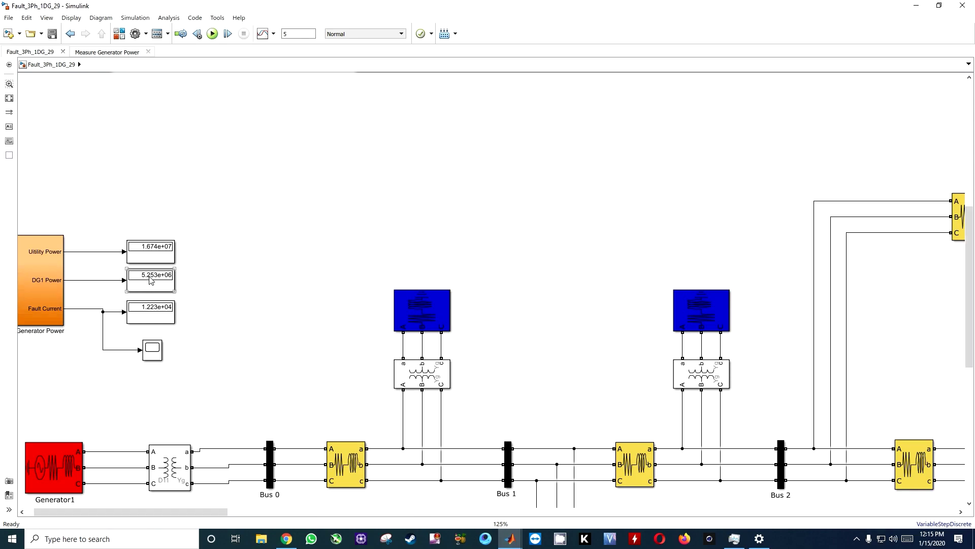
left_click(856, 540)
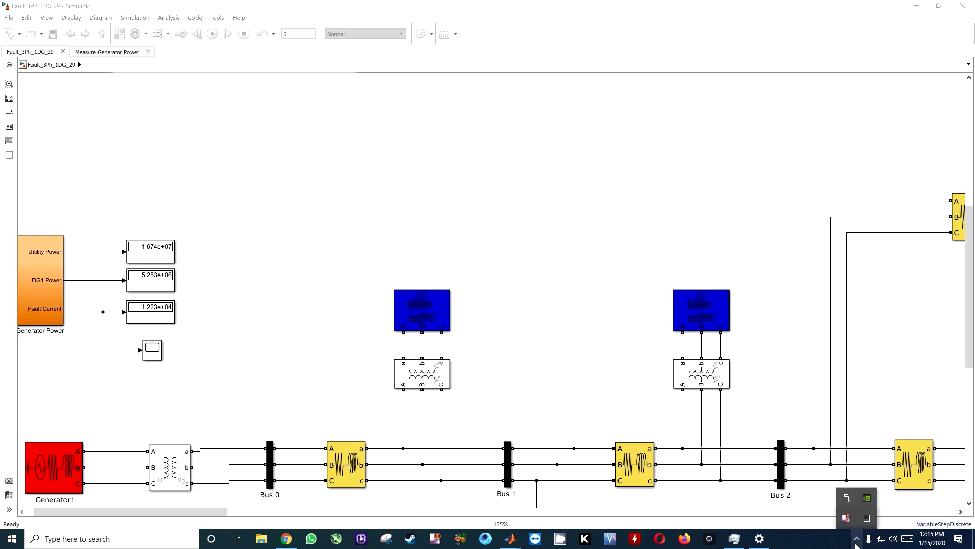